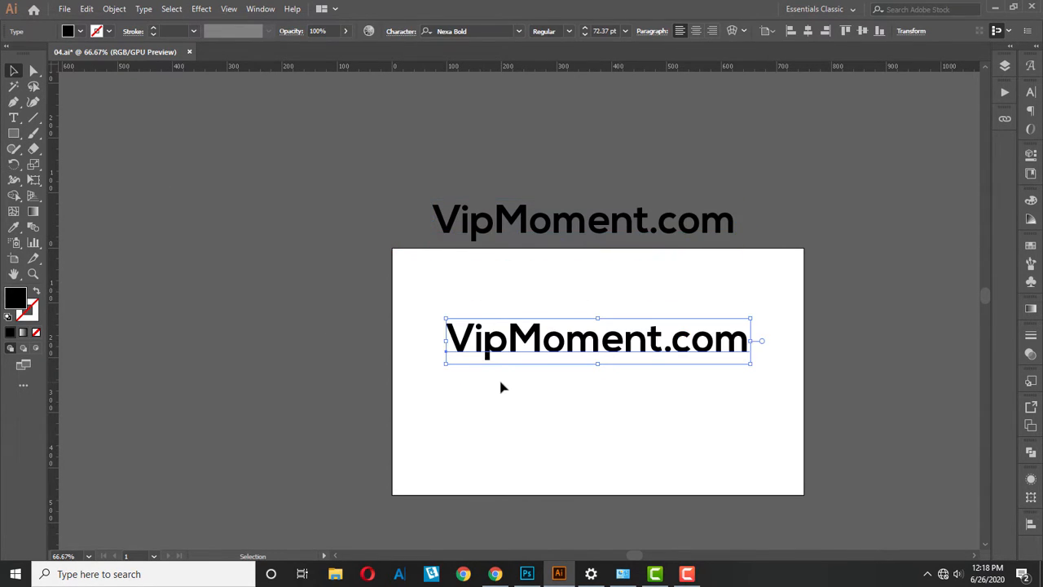
# Step: Shorten the VipMoment.com text on the artboard to "Vip" and enlarge it to about 107 pt
pyautogui.hotkey('ctrl', '=')
pyautogui.hotkey('ctrl', '=')
pyautogui.click(13, 118)
pyautogui.hotkey('ctrl', '-')
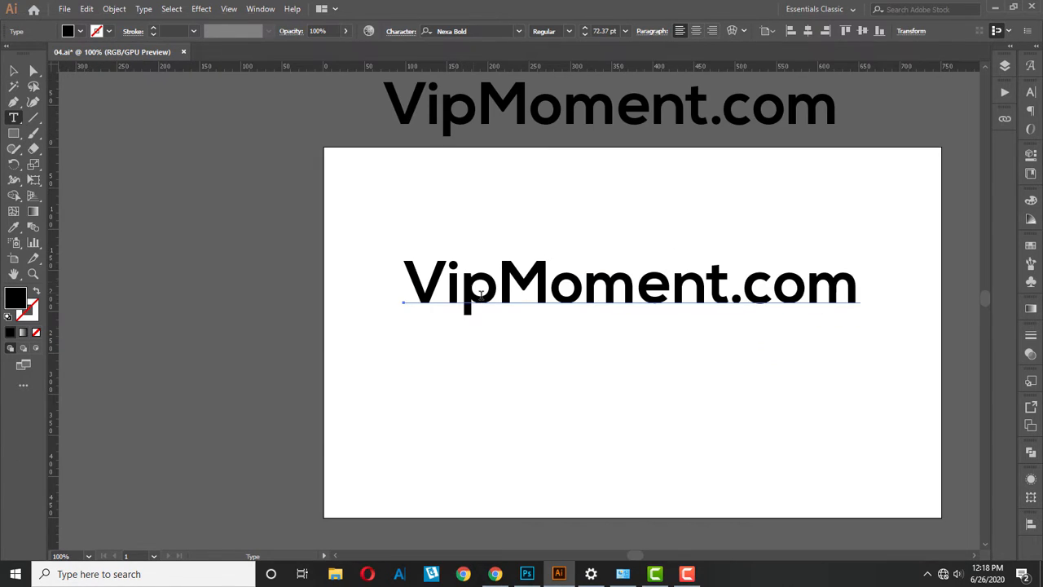
pyautogui.moveTo(500, 290); pyautogui.dragTo(863, 289)
pyautogui.press('BackSpace')
pyautogui.press('Escape')
pyautogui.moveTo(454, 320); pyautogui.dragTo(501, 353)
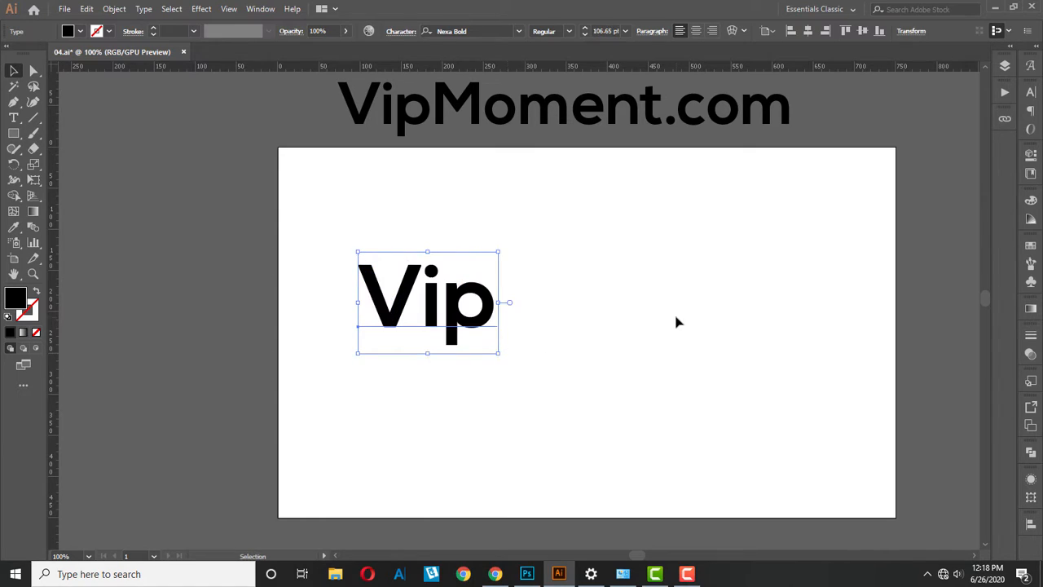
# Step: Change the font of the Vip text to Copperplate Gothic Bold
pyautogui.click(1031, 92)
pyautogui.click(1009, 107)
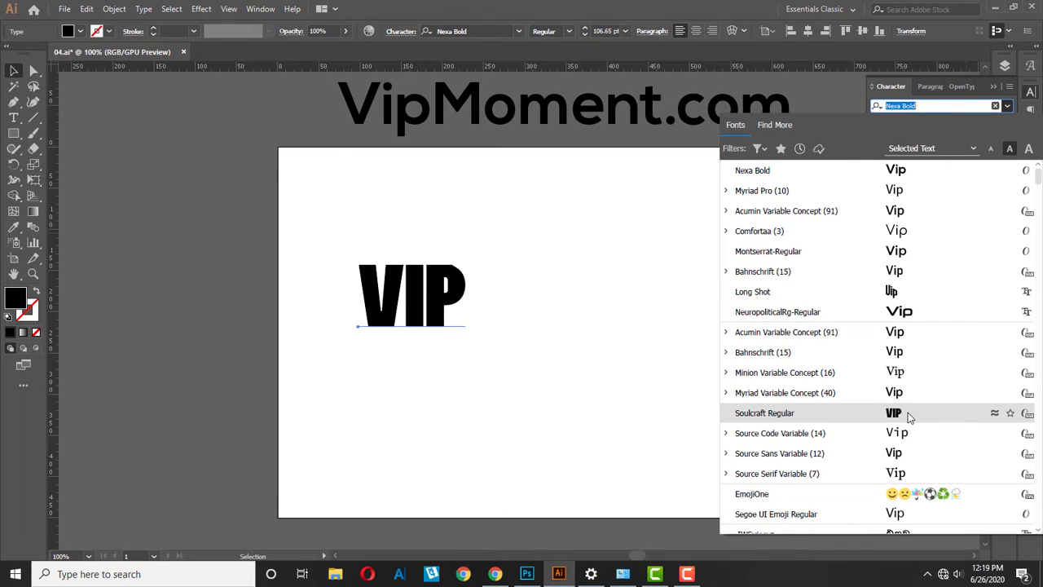
pyautogui.scroll(-15, 910, 417)
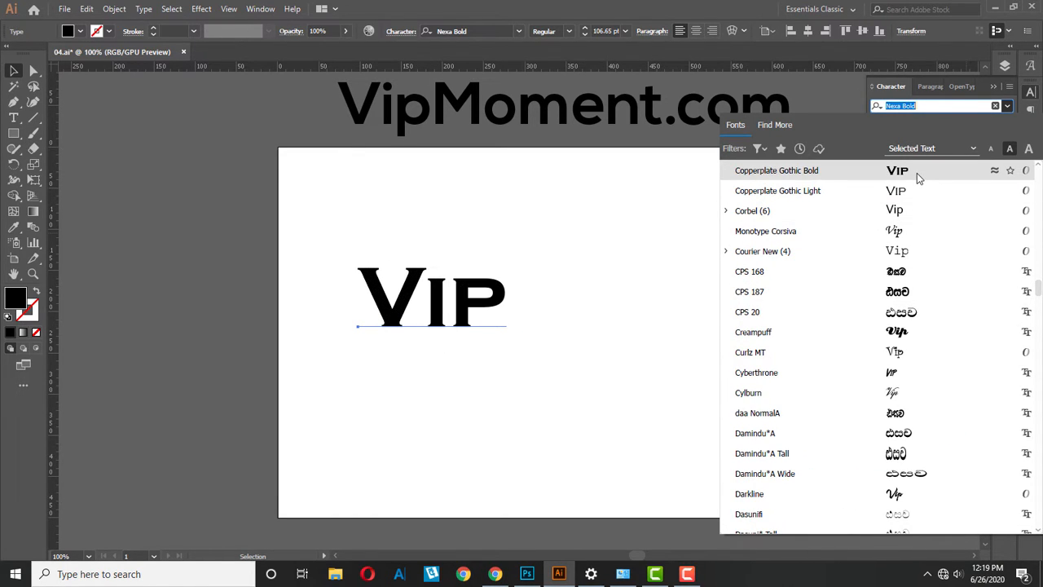
pyautogui.click(917, 173)
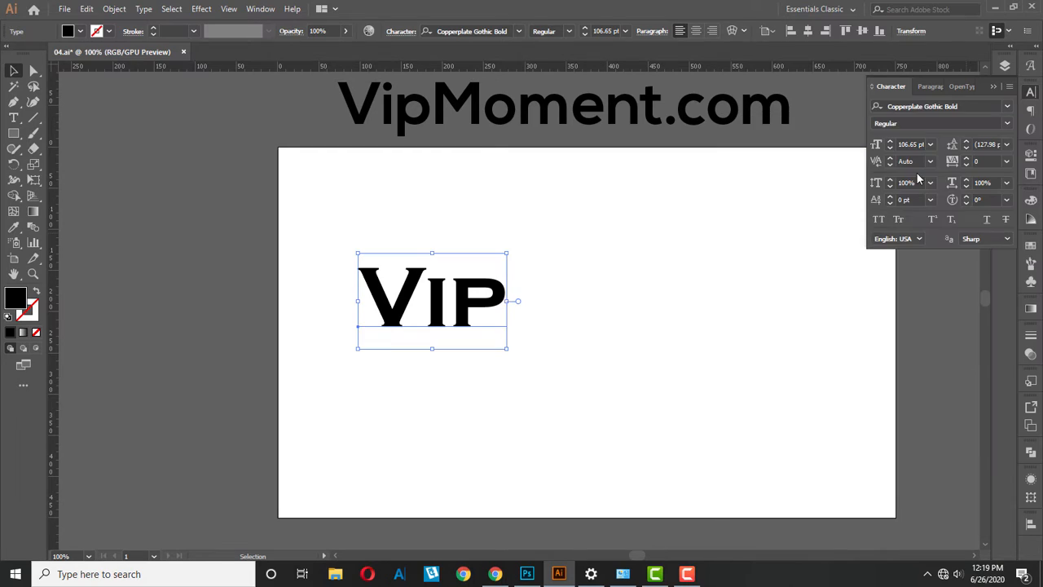
# Step: Apply All Caps to the Vip text and move it slightly lower on the artboard
pyautogui.click(878, 222)
pyautogui.click(595, 363)
pyautogui.moveTo(484, 318); pyautogui.dragTo(485, 359)
pyautogui.click(619, 435)
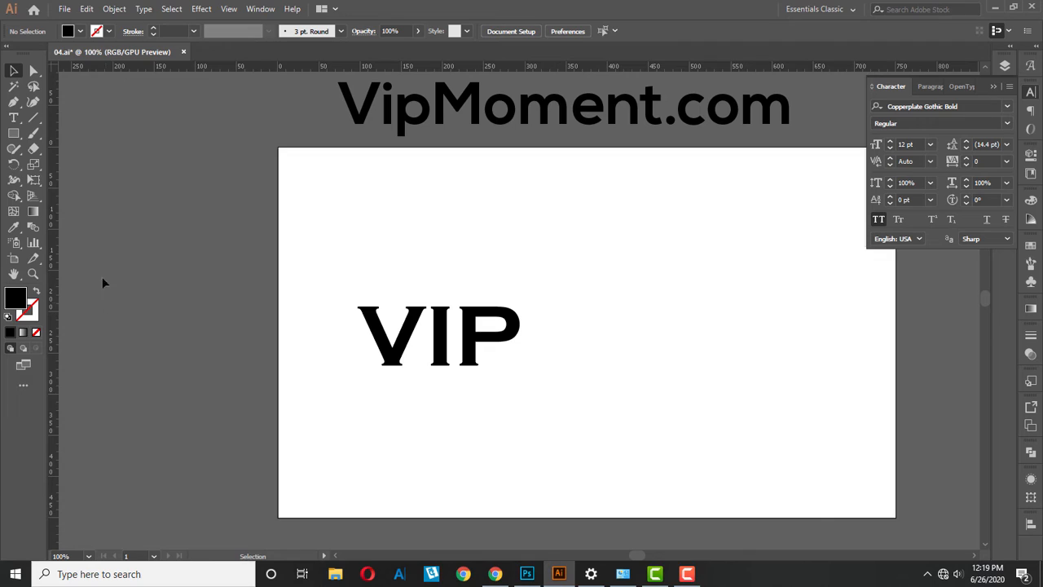
# Step: Draw a rounded rectangle about 118 px high over most of the VIP text and fill it with FFBC00
pyautogui.moveTo(13, 132); pyautogui.dragTo(90, 149)
pyautogui.moveTo(329, 273); pyautogui.dragTo(491, 369)
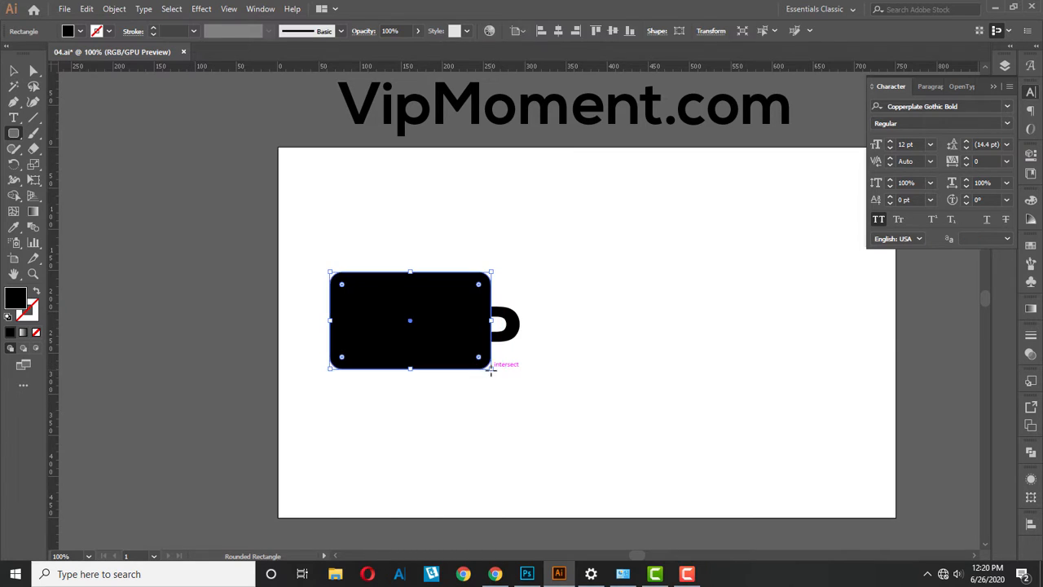
pyautogui.doubleClick(16, 300)
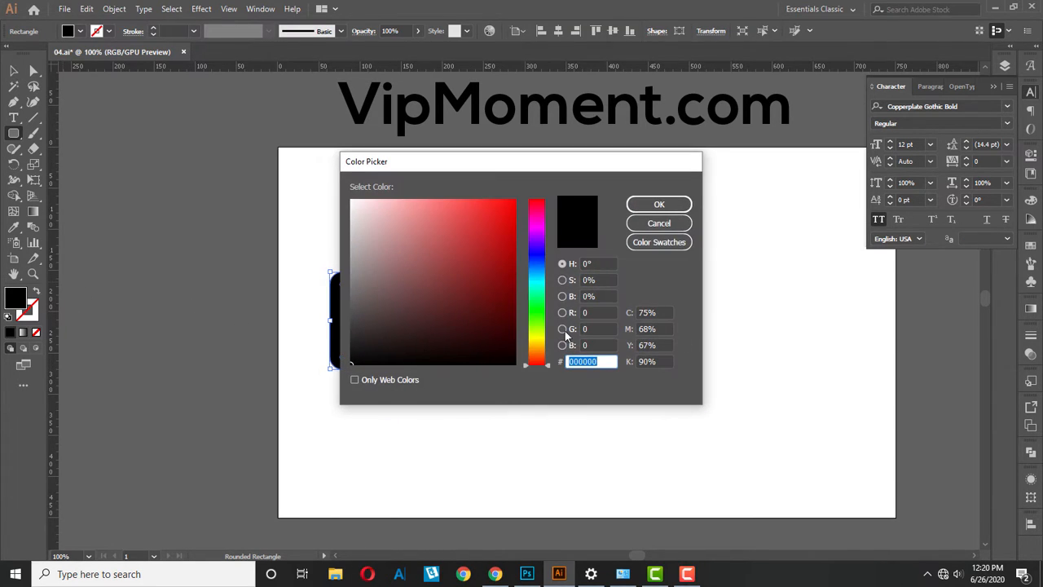
pyautogui.moveTo(528, 348); pyautogui.dragTo(533, 344)
pyautogui.click(516, 199)
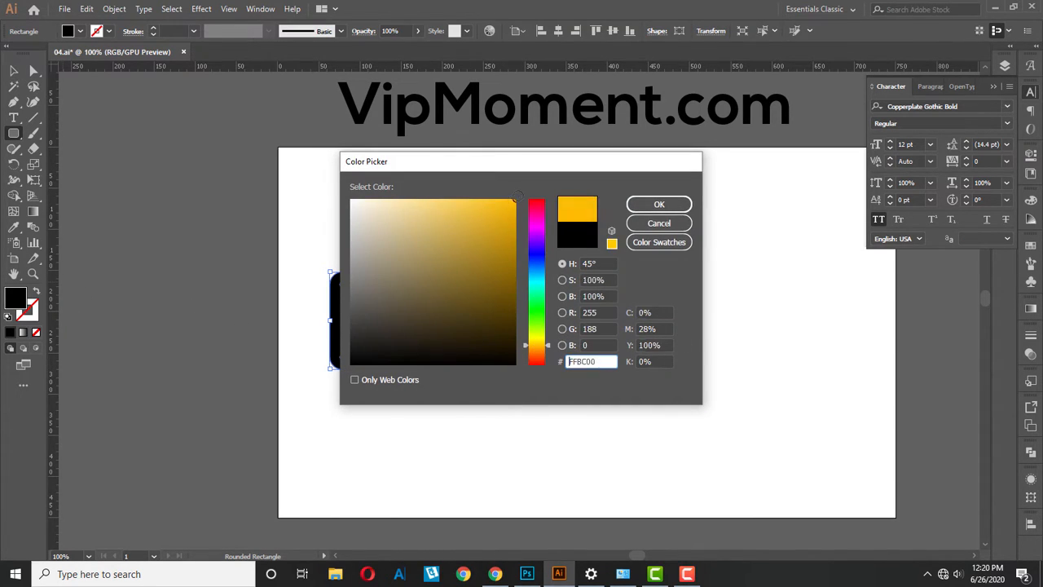
pyautogui.click(654, 205)
# Step: Send the yellow rectangle to the back, then scale and position the VIP text to fit inside it
pyautogui.click(15, 73)
pyautogui.hotkey('ctrl', 'shift', '[')
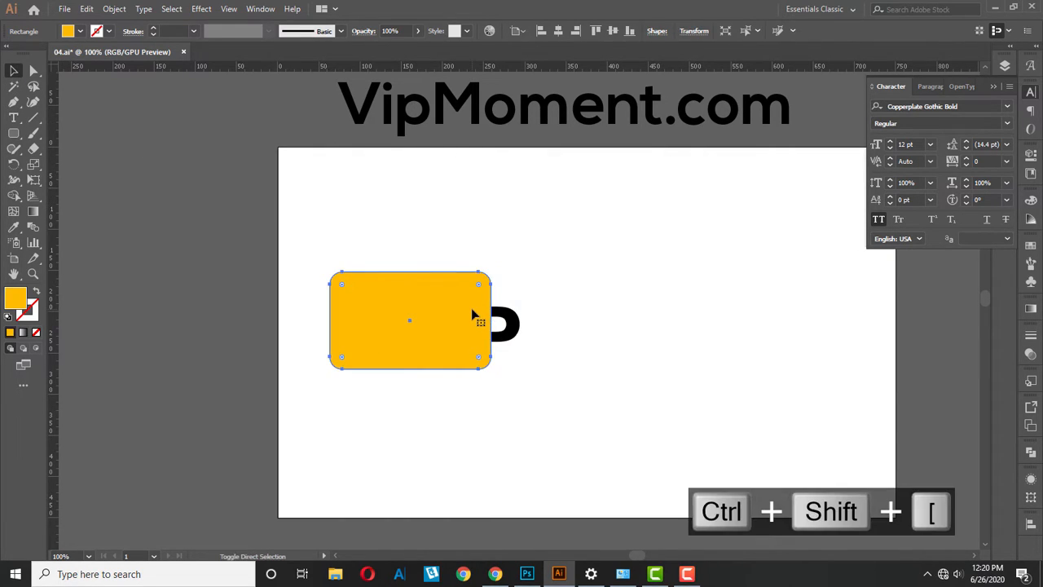
pyautogui.moveTo(495, 341); pyautogui.dragTo(476, 333)
pyautogui.moveTo(502, 284); pyautogui.dragTo(482, 294)
pyautogui.click(564, 330)
pyautogui.moveTo(441, 340); pyautogui.dragTo(441, 329)
# Step: Move the yellow rectangle and the VIP text together slightly down and to the right on the artboard
pyautogui.moveTo(352, 238); pyautogui.dragTo(496, 403)
pyautogui.moveTo(444, 339); pyautogui.dragTo(471, 360)
pyautogui.click(623, 392)
# Step: Convert the VIP text to outlines
pyautogui.scroll(1, 561, 391)
pyautogui.moveTo(636, 392); pyautogui.dragTo(541, 375)
pyautogui.click(374, 324)
pyautogui.click(365, 320)
pyautogui.hotkey('ctrl', 'shift', 'o')
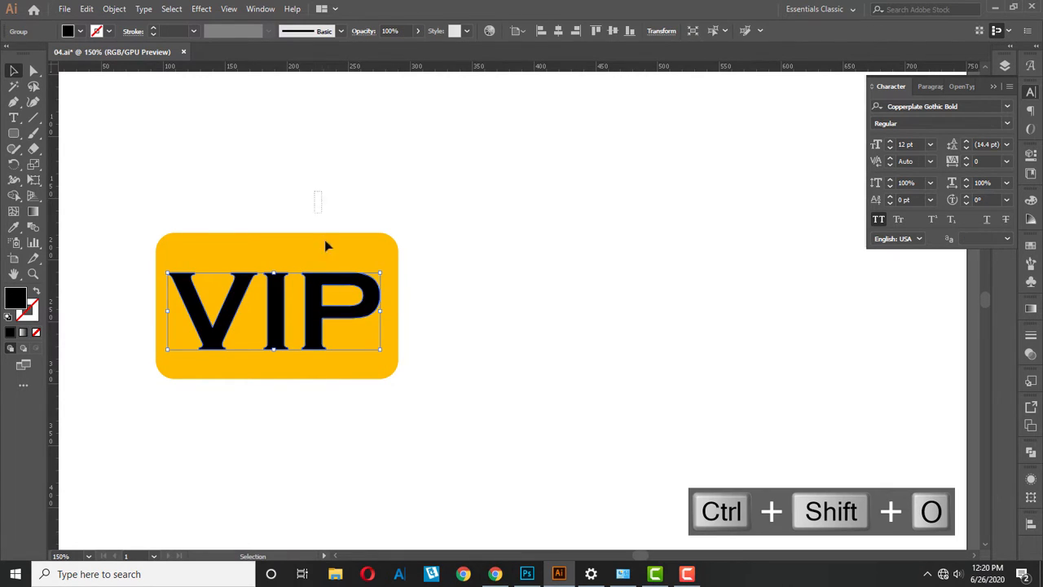
# Step: Center the outlined VIP lettering horizontally and vertically within the yellow rectangle
pyautogui.moveTo(324, 223); pyautogui.dragTo(340, 326)
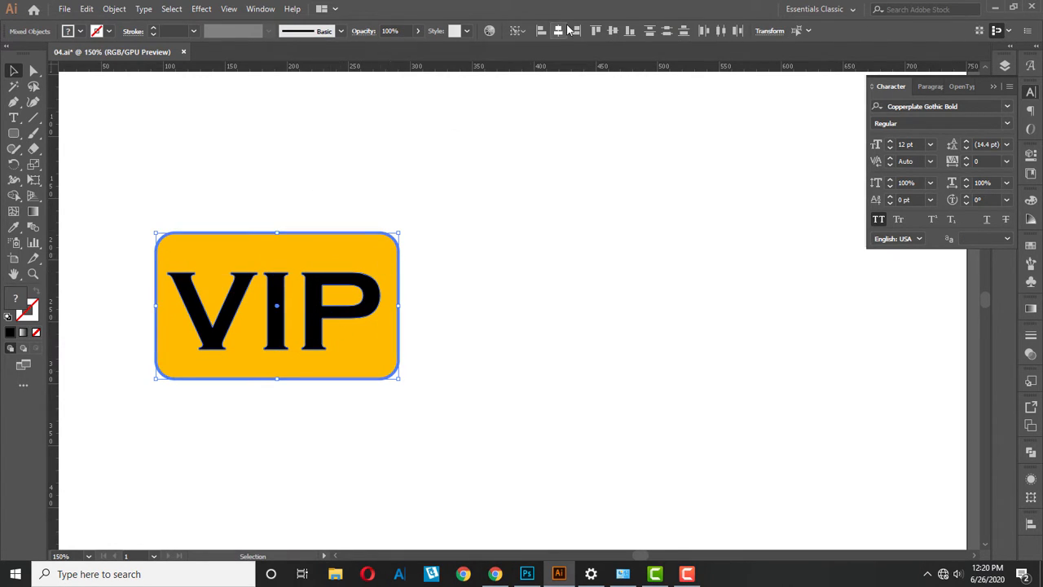
pyautogui.click(613, 31)
pyautogui.click(541, 31)
pyautogui.click(558, 30)
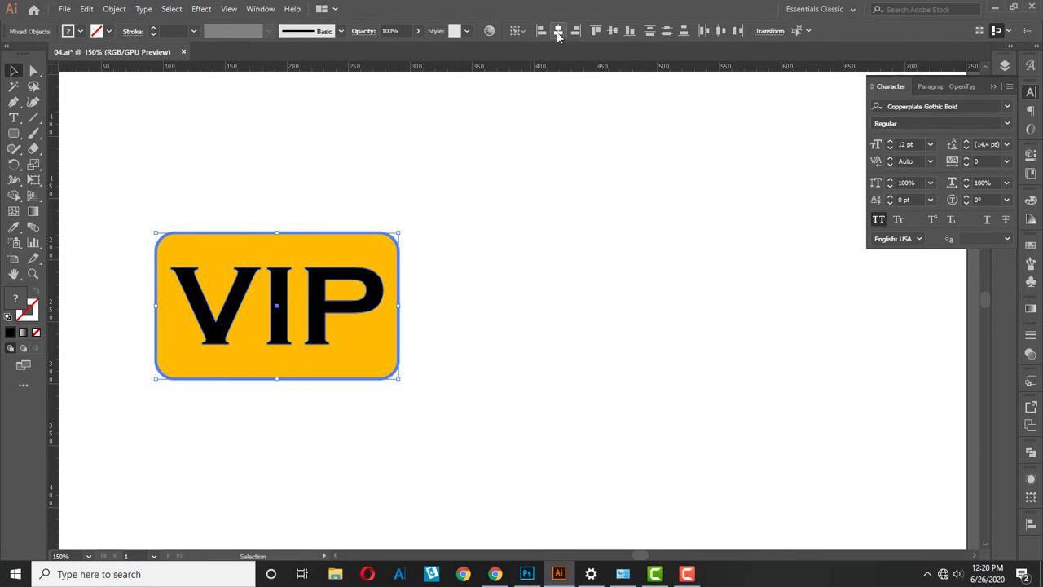
pyautogui.click(587, 250)
# Step: Duplicate the VipMoment.com text onto the artboard over the badge's right end and delete "Vip" from that copy
pyautogui.hotkey('ctrl', '-')
pyautogui.hotkey('ctrl', '-')
pyautogui.hscroll(3, 599, 277)
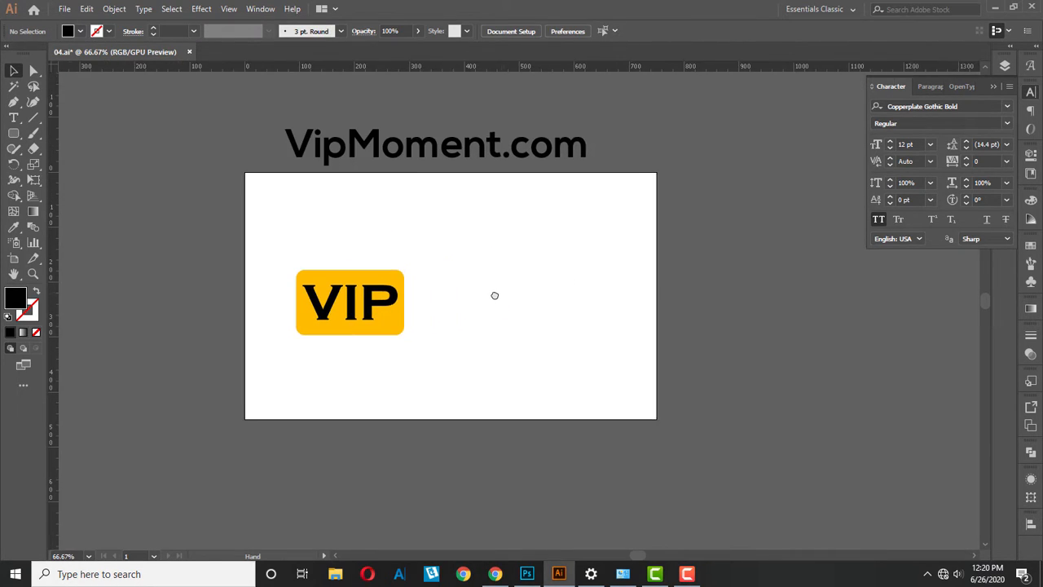
pyautogui.moveTo(408, 158); pyautogui.dragTo(507, 317)
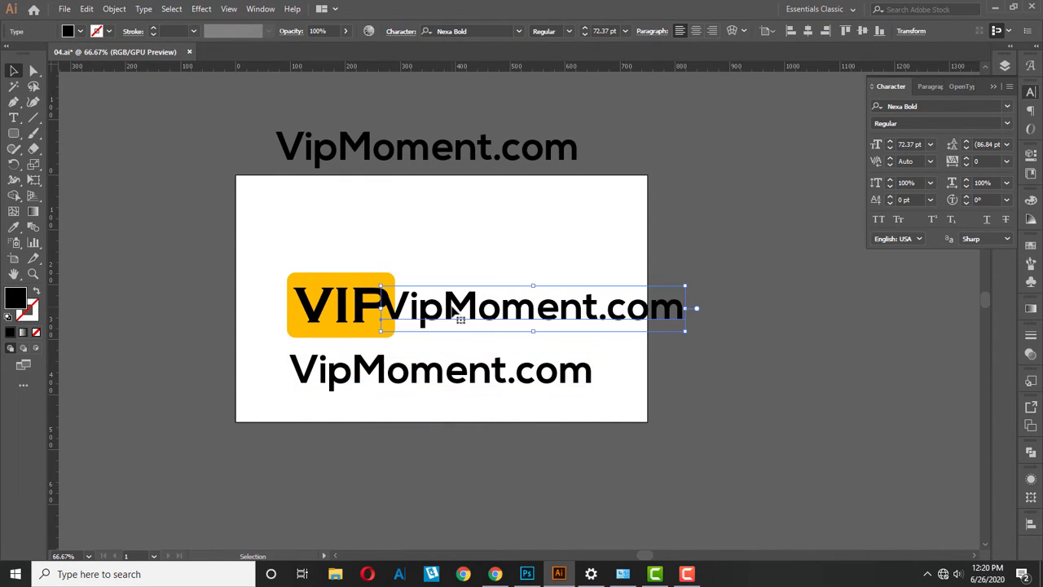
pyautogui.press('t')
pyautogui.moveTo(444, 306); pyautogui.dragTo(381, 307)
pyautogui.press('BackSpace')
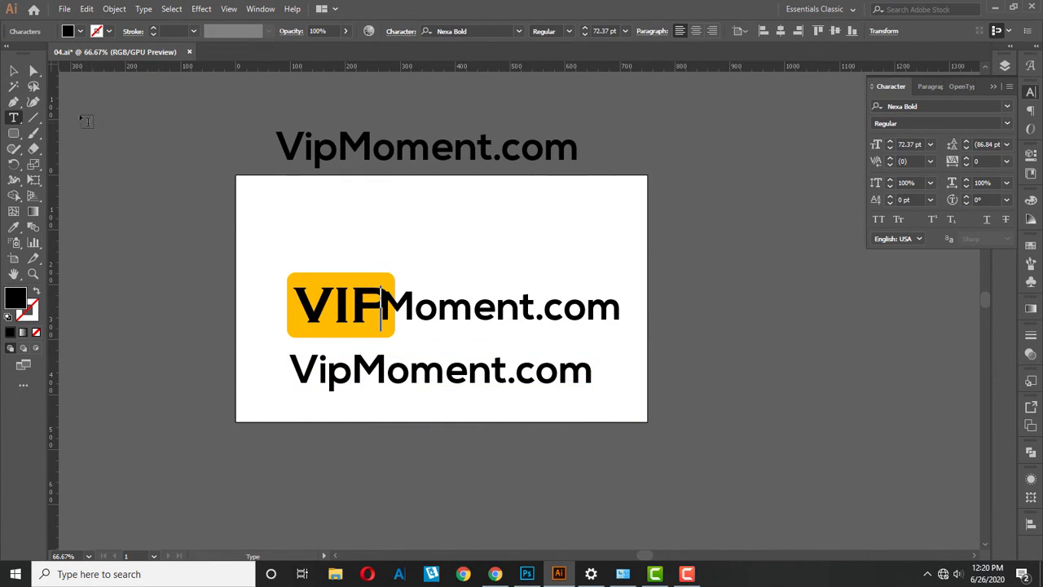
# Step: Delete ".com" from the text copy so that it reads "Moment"
pyautogui.press('Escape')
pyautogui.click(525, 297)
pyautogui.moveTo(537, 308); pyautogui.dragTo(712, 311)
pyautogui.press('BackSpace')
pyautogui.click(14, 71)
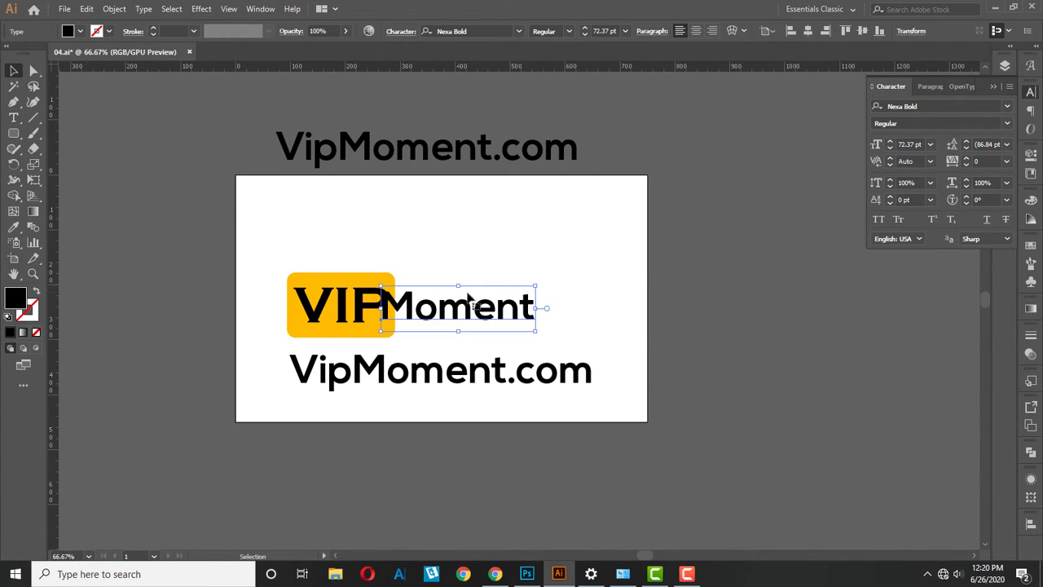
# Step: Place the Moment text just right of the yellow badge and delete the extra VipMoment.com text below it
pyautogui.scroll(2, 415, 318)
pyautogui.moveTo(415, 310); pyautogui.dragTo(446, 312)
pyautogui.click(492, 393)
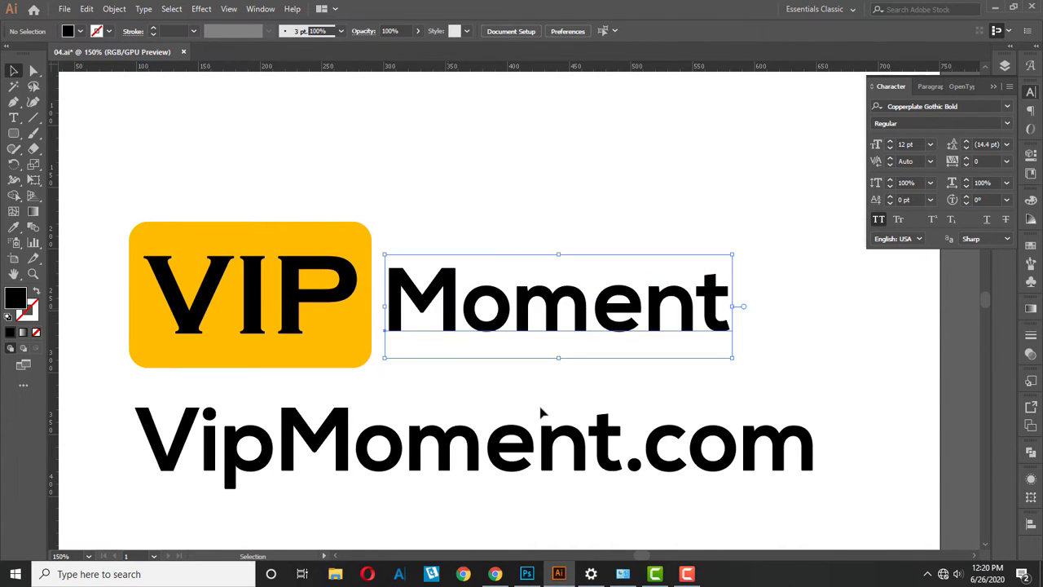
pyautogui.click(540, 415)
pyautogui.scroll(-2, 540, 445)
pyautogui.press('Delete')
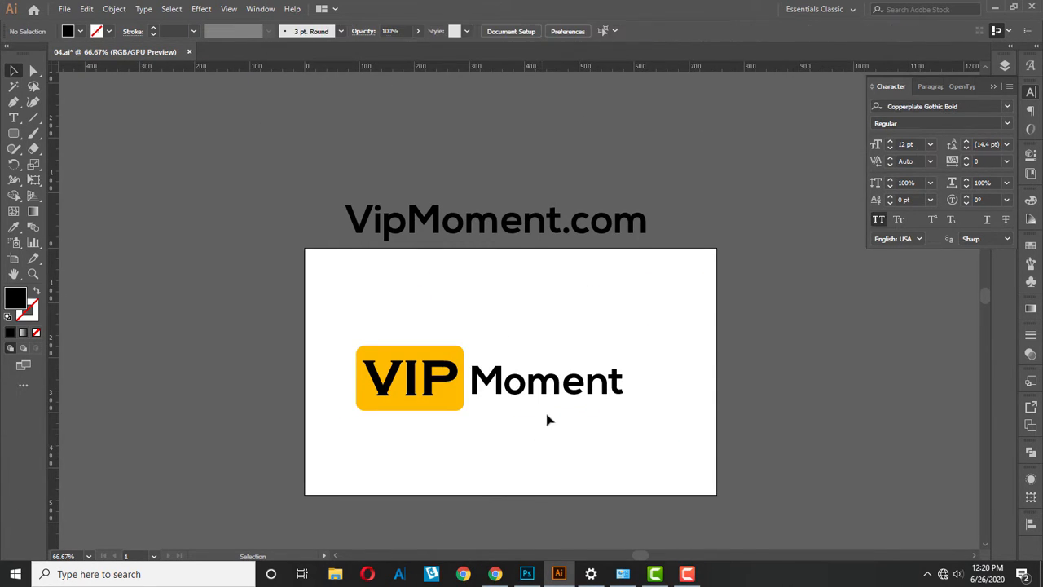
# Step: Set the Moment text in Copperplate Gothic Bold with All Caps, nudging it up slightly beside the badge
pyautogui.click(552, 396)
pyautogui.click(1008, 106)
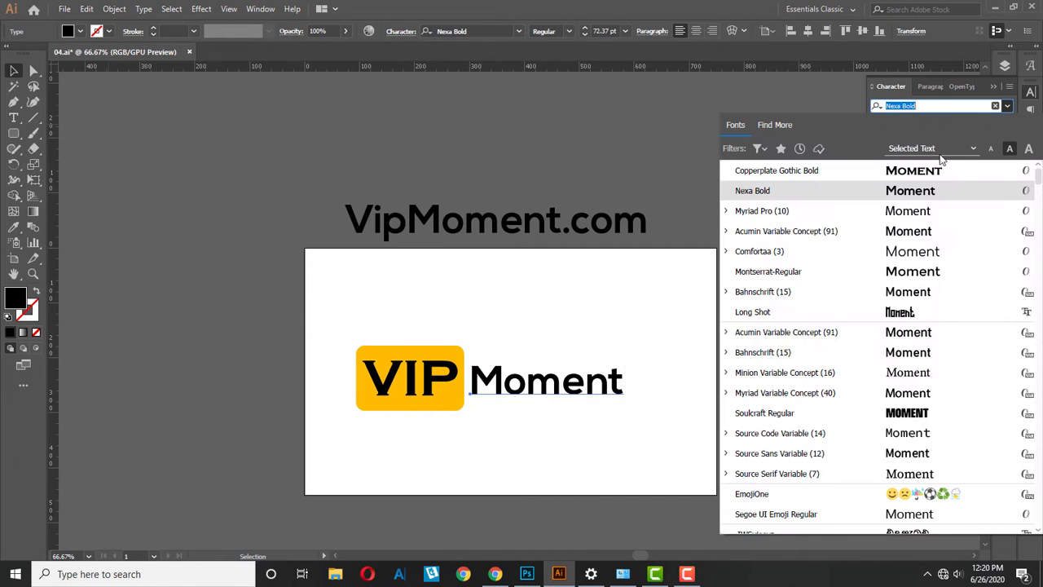
pyautogui.click(912, 168)
pyautogui.click(619, 439)
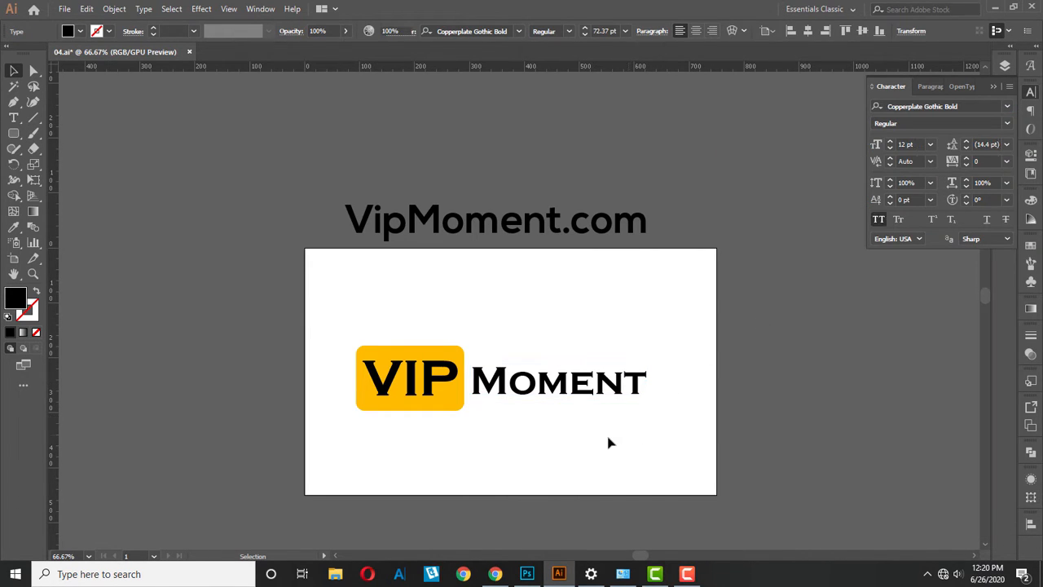
pyautogui.moveTo(574, 396); pyautogui.dragTo(571, 389)
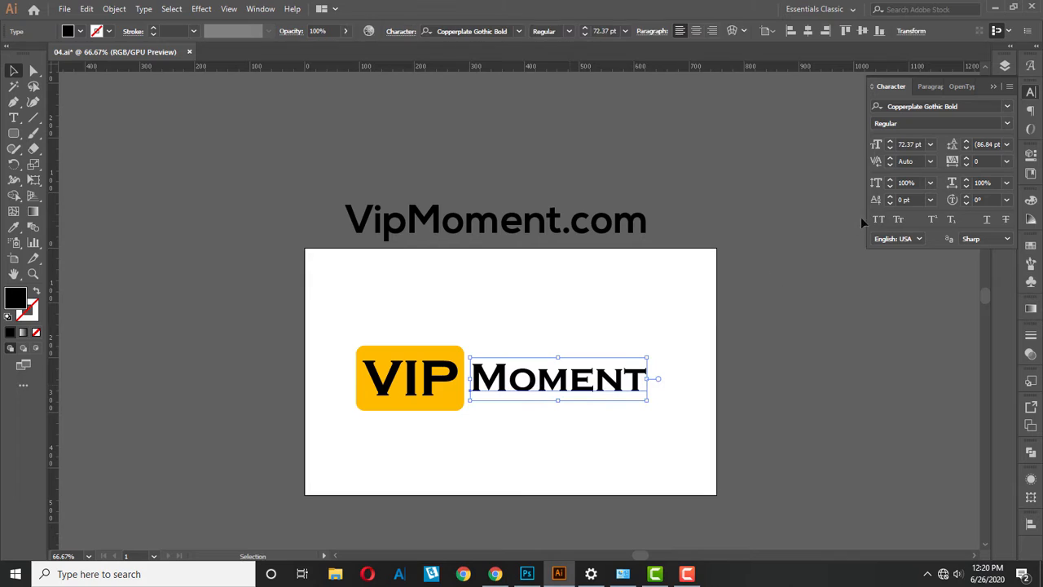
pyautogui.click(879, 220)
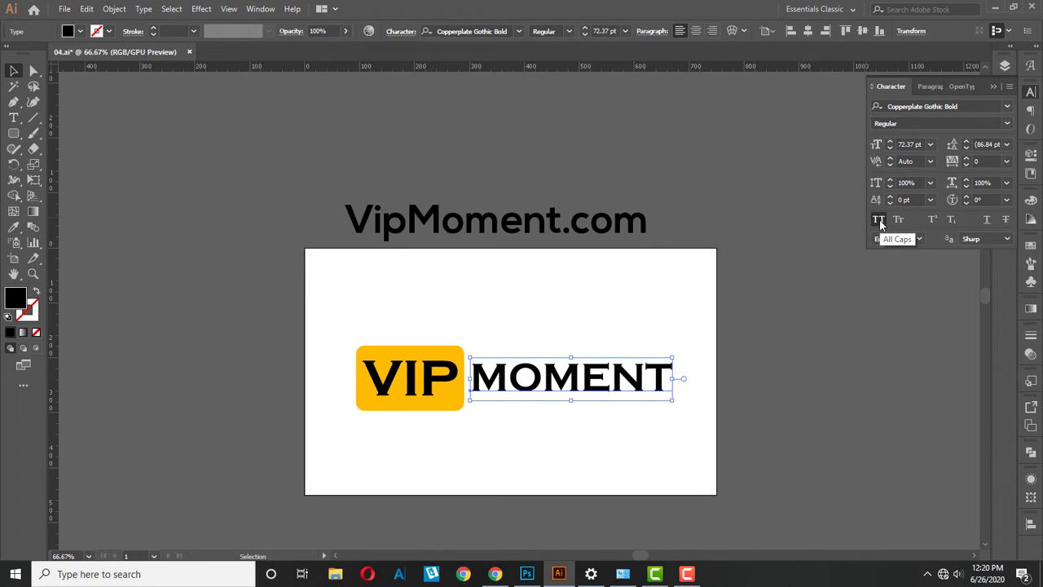
# Step: Scale the MOMENT text down to about 66.55 pt
pyautogui.moveTo(671, 357); pyautogui.dragTo(657, 364)
pyautogui.click(639, 447)
pyautogui.scroll(1, 593, 438)
pyautogui.scroll(-2, 594, 437)
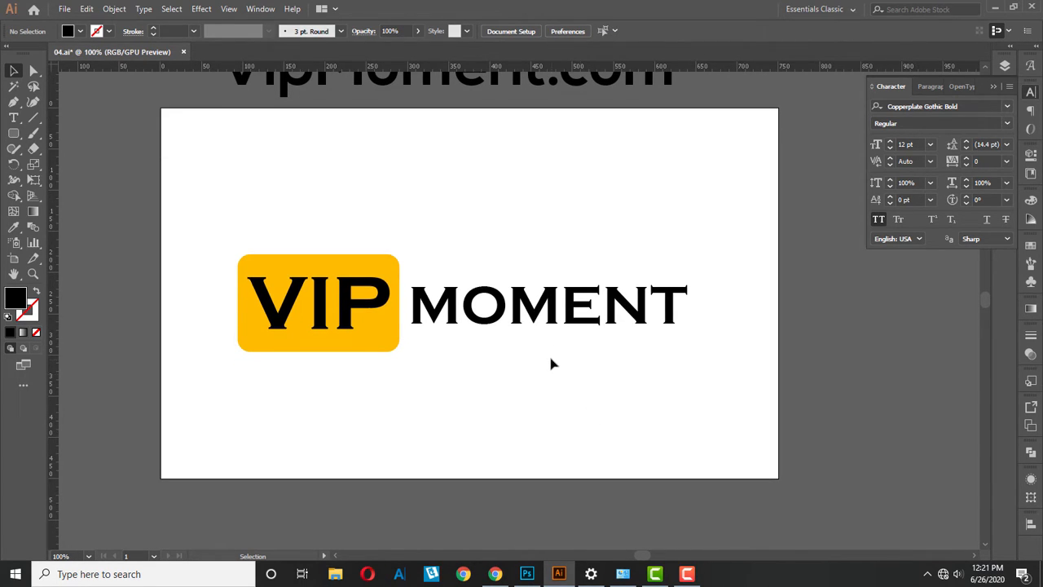
# Step: Vertically center the VIP badge and the MOMENT text on the artboard
pyautogui.moveTo(221, 277); pyautogui.dragTo(720, 351)
pyautogui.click(492, 31)
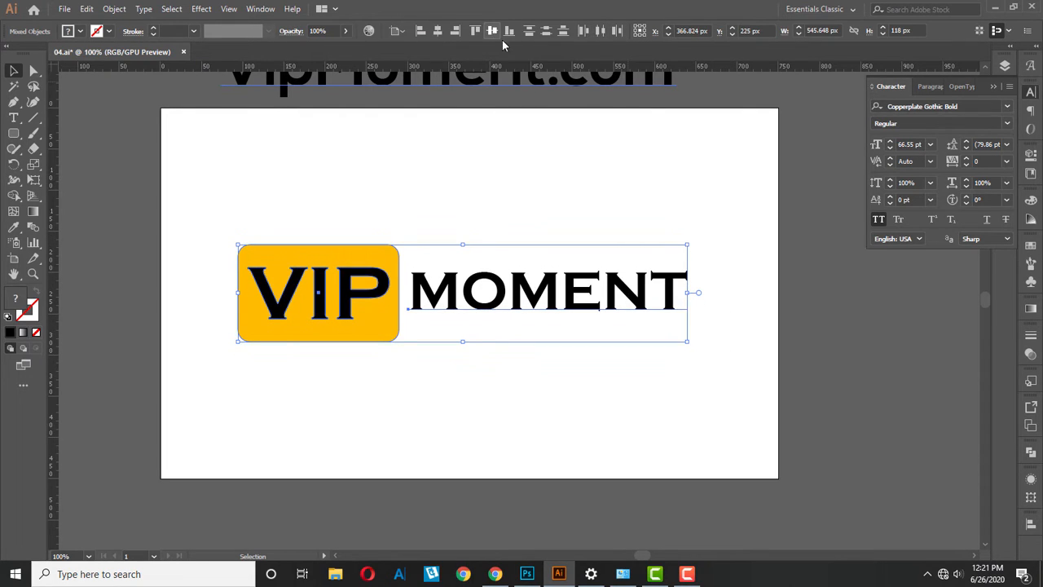
pyautogui.click(661, 401)
# Step: Convert the MOMENT text to outlines and vertically center it with the VIP badge
pyautogui.click(589, 300)
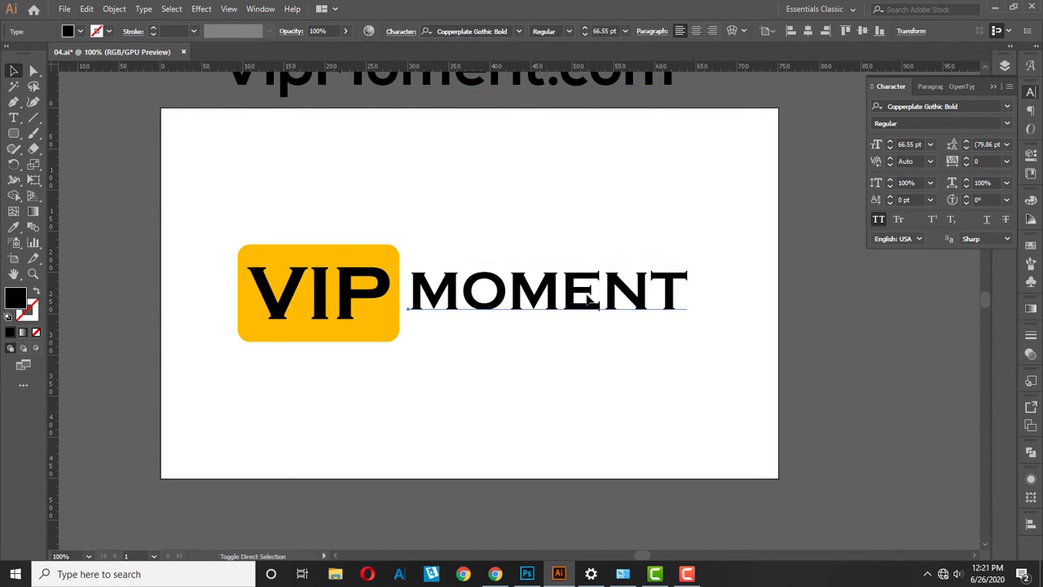
pyautogui.hotkey('ctrl', 'shift', 'o')
pyautogui.moveTo(701, 428); pyautogui.dragTo(212, 201)
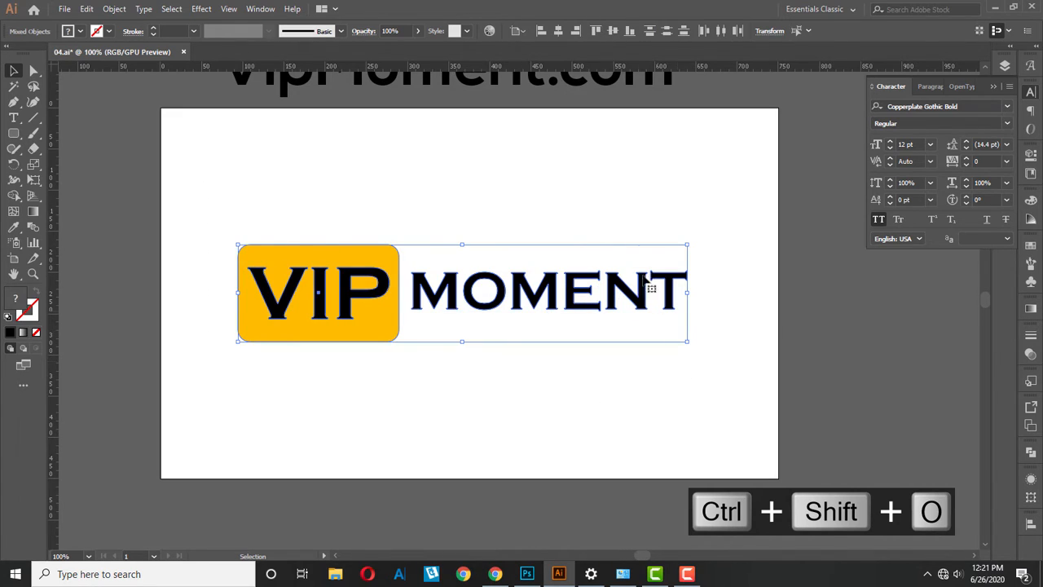
pyautogui.click(612, 32)
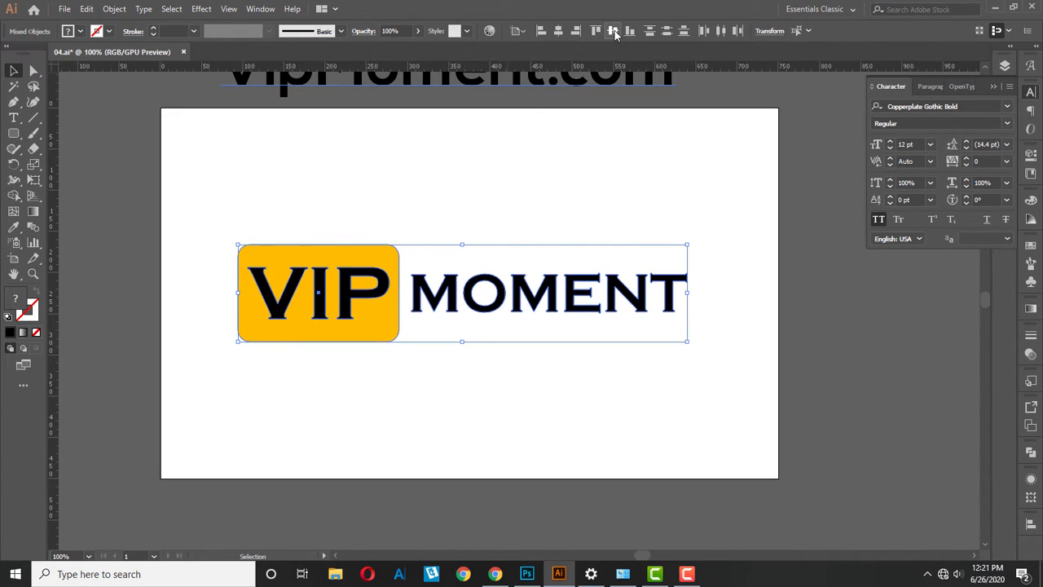
pyautogui.click(634, 349)
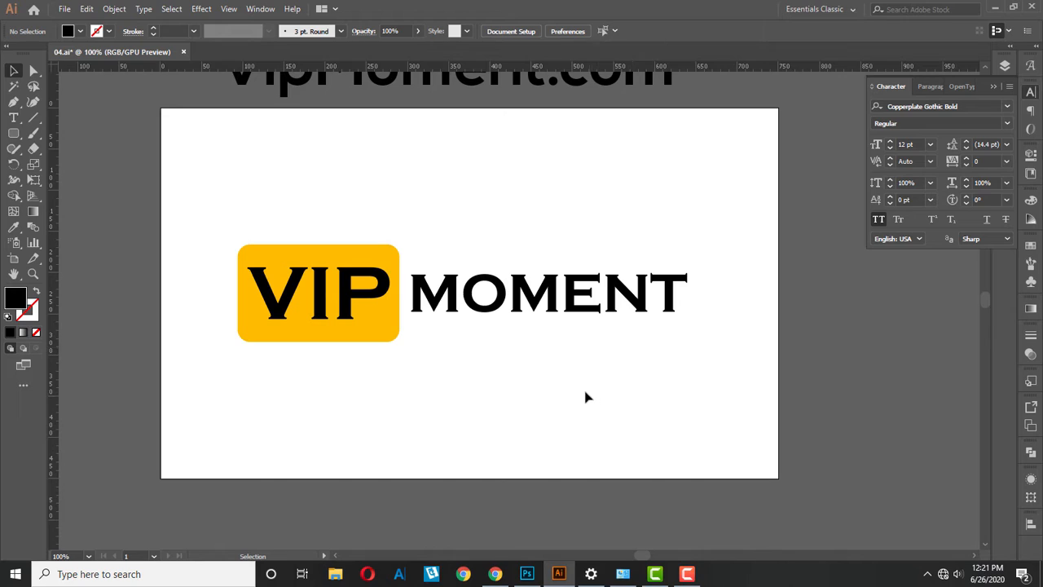
# Step: Copy the yellow rounded rectangle and paste the duplicate in front at the same position
pyautogui.scroll(1, 491, 399)
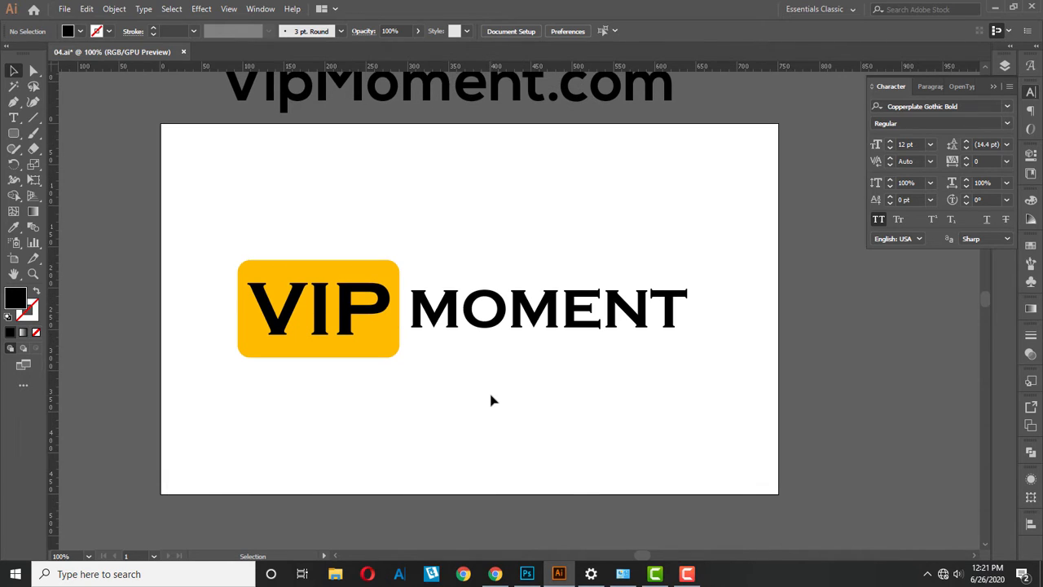
pyautogui.click(390, 357)
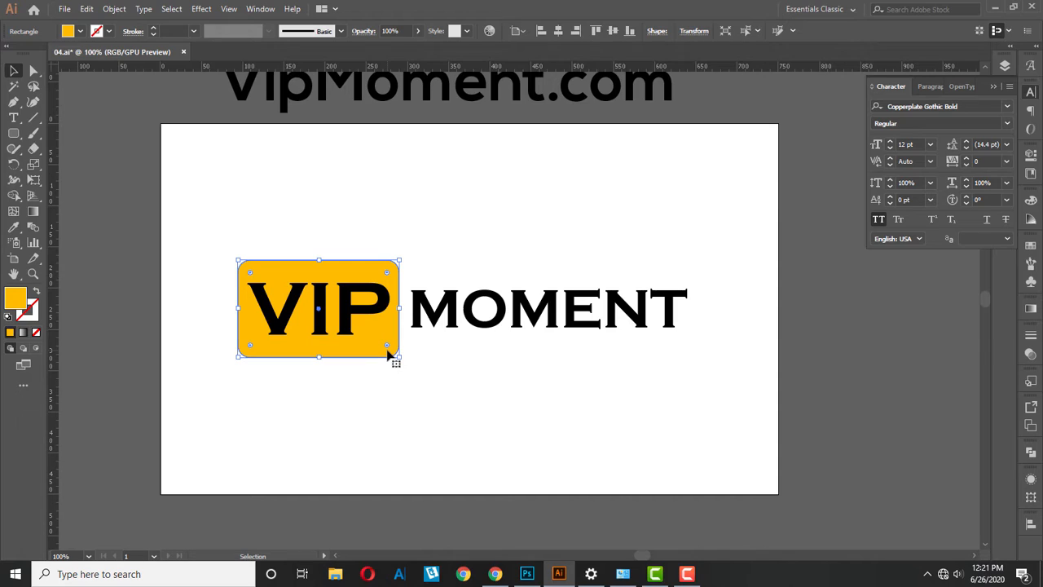
pyautogui.press('a')
pyautogui.hotkey('ctrl', 'c')
pyautogui.hotkey('ctrl', 'f')
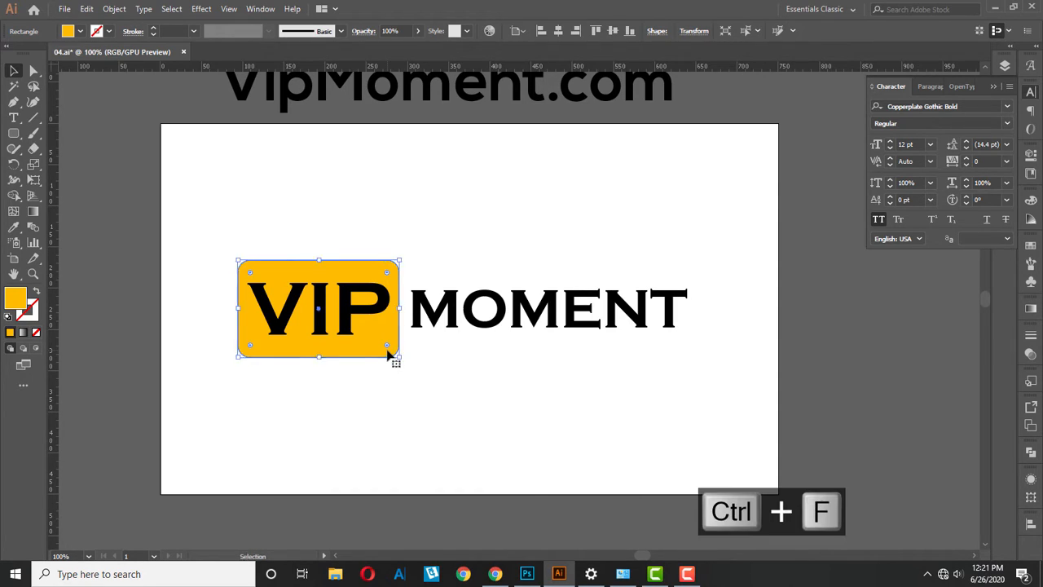
# Step: Shift the rectangle copy horizontally right until it spans from the I of VIP to the first O of MOMENT
pyautogui.press('Right')
pyautogui.press('Right')
pyautogui.press('Right')
pyautogui.press('Right')
pyautogui.press('Right')
pyautogui.press('Right')
pyautogui.press('Right')
pyautogui.press('Right')
pyautogui.press('Right')
pyautogui.press('Right')
pyautogui.press('Right')
pyautogui.press('Right')
pyautogui.press('Right')
pyautogui.press('Right')
pyautogui.press('Right')
pyautogui.press('Right')
pyautogui.press('Right')
pyautogui.press('Right')
pyautogui.press('Right')
pyautogui.press('Right')
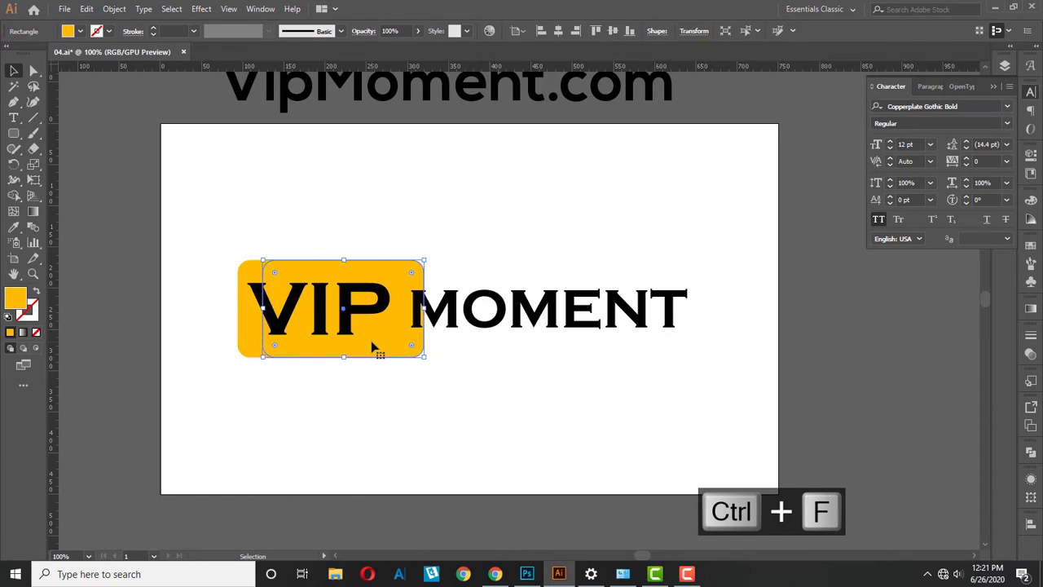
pyautogui.press('Right')
pyautogui.press('Right')
pyautogui.press('Right')
pyautogui.press('Right')
pyautogui.press('Right')
pyautogui.press('Right')
pyautogui.press('Right')
pyautogui.press('Right')
pyautogui.press('Right')
pyautogui.press('Right')
pyautogui.press('Right')
pyautogui.press('Right')
pyautogui.press('Right')
pyautogui.press('Right')
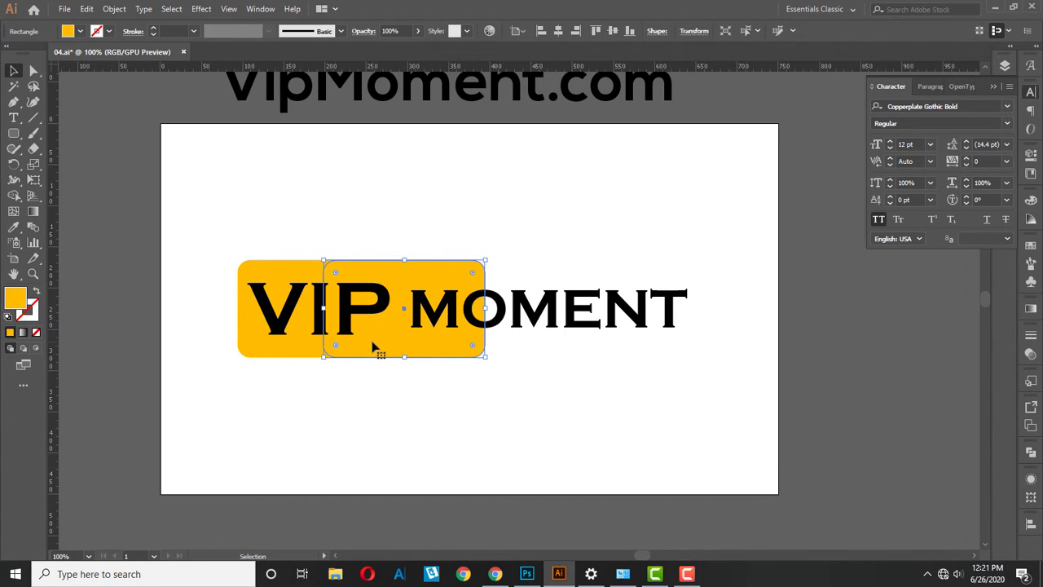
# Step: Fill the copied rounded rectangle with dark grey and send it to the back behind the yellow badge
pyautogui.doubleClick(15, 301)
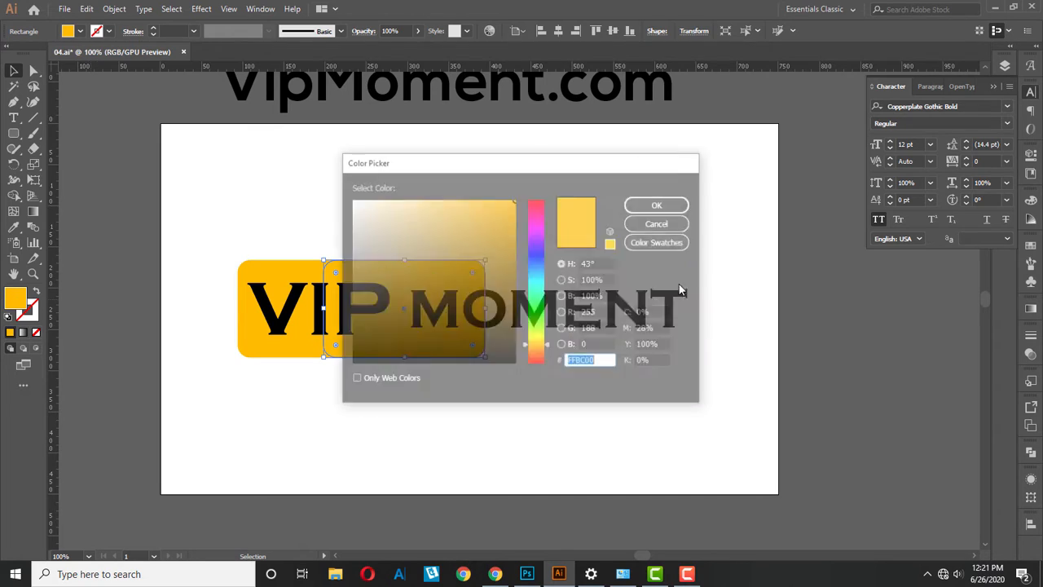
pyautogui.moveTo(507, 253); pyautogui.dragTo(526, 296)
pyautogui.moveTo(423, 295); pyautogui.dragTo(324, 317)
pyautogui.press('Return')
pyautogui.press('ctrl')
pyautogui.hotkey('ctrl', 'shift', '[')
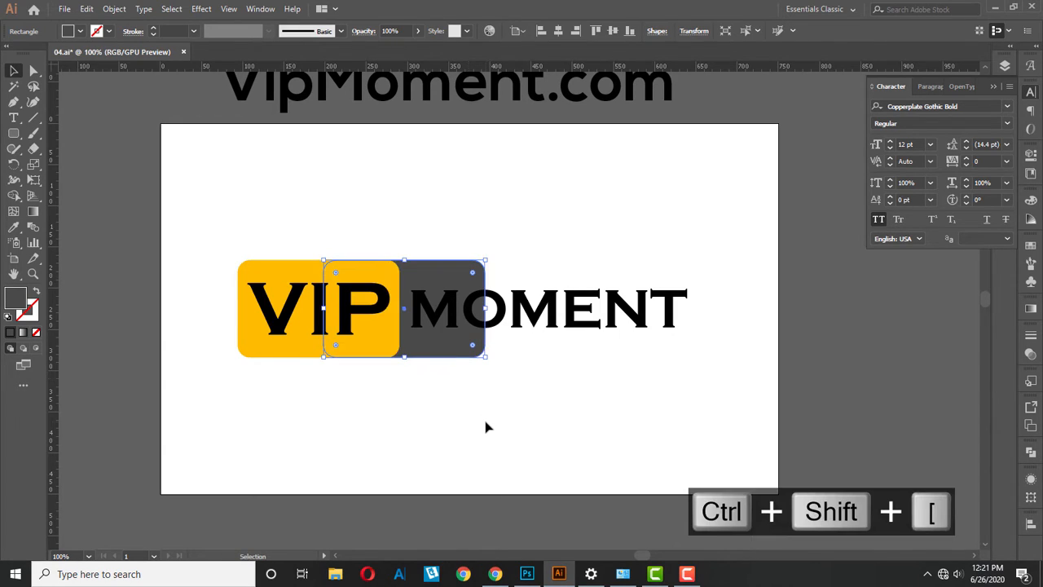
pyautogui.click(486, 425)
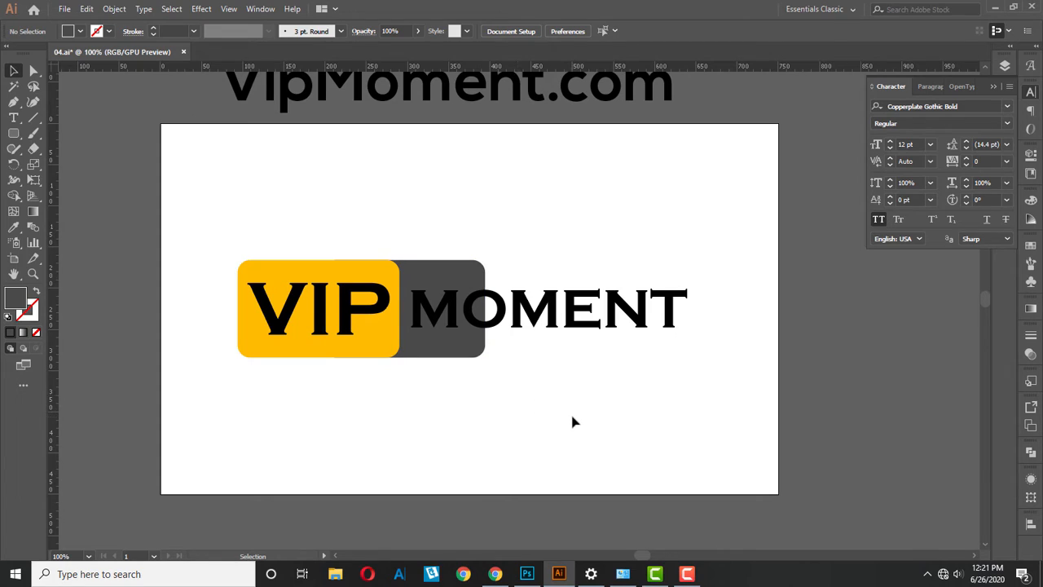
# Step: Ungroup the outlined MOMENT letters into separate shapes
pyautogui.scroll(1, 508, 346)
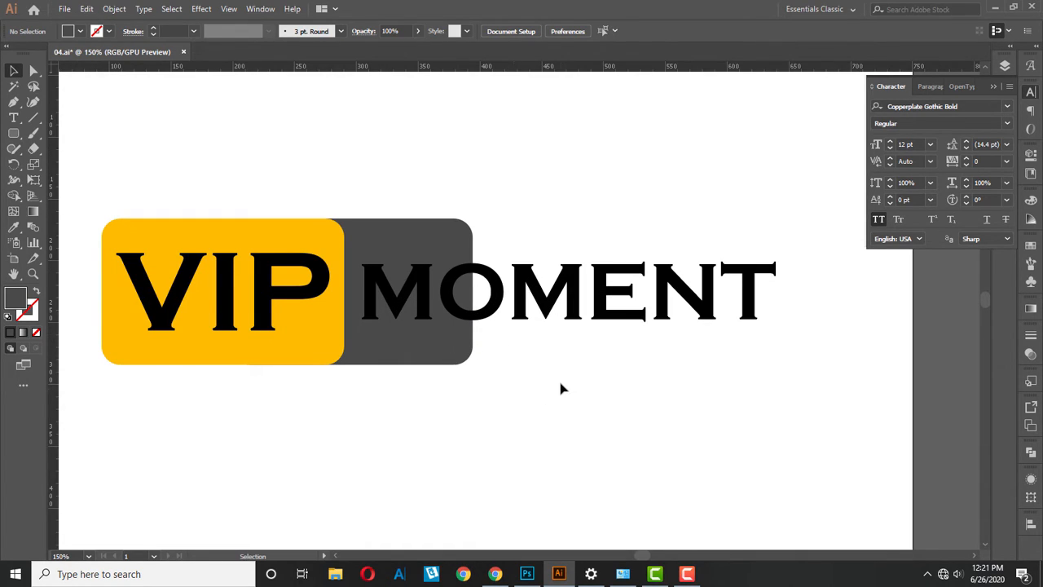
pyautogui.click(459, 316)
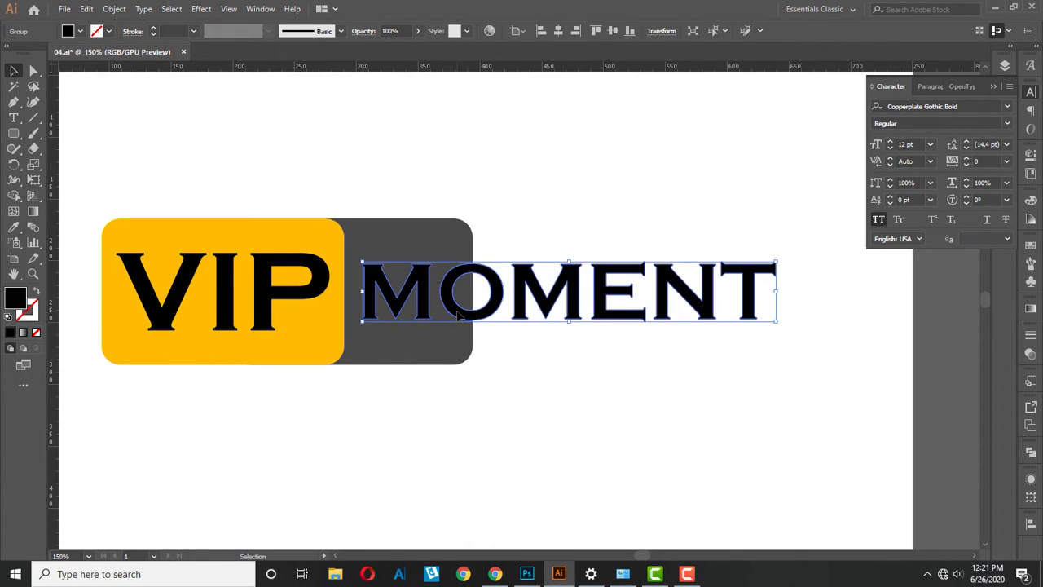
pyautogui.scroll(1, 459, 316)
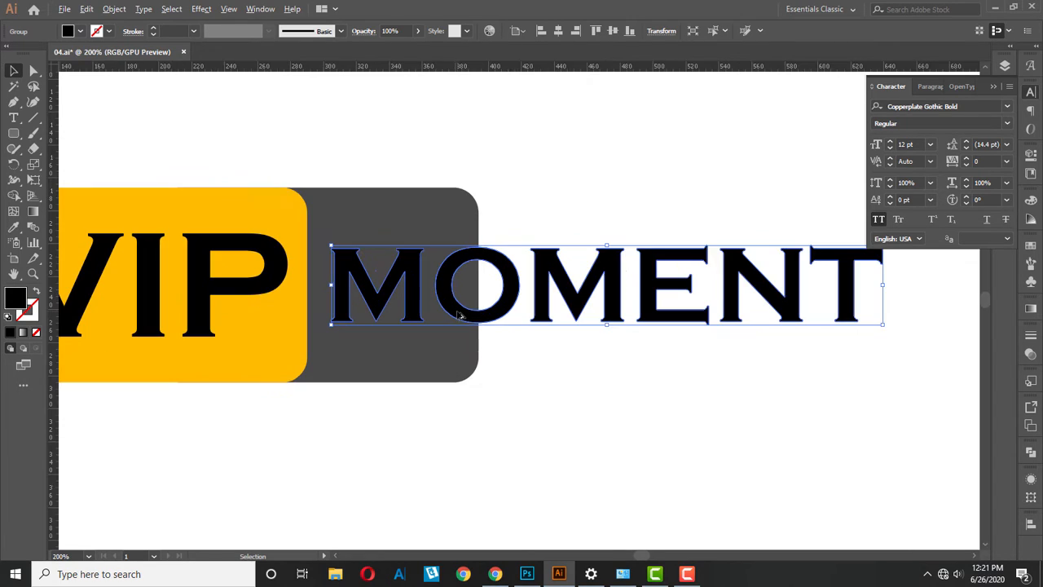
pyautogui.rightClick(459, 316)
pyautogui.click(494, 419)
pyautogui.click(501, 364)
# Step: Cut the first M of MOMENT out of the dark grey rounded rectangle with Minus Front
pyautogui.click(377, 285)
pyautogui.keyDown('shift'); pyautogui.click(450, 364); pyautogui.keyUp('shift')
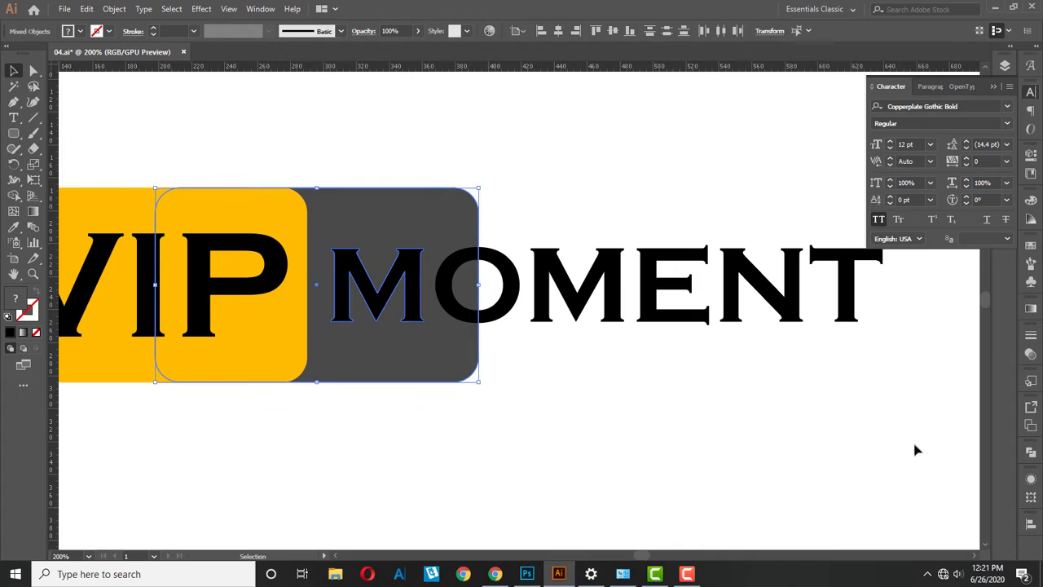
pyautogui.click(1030, 455)
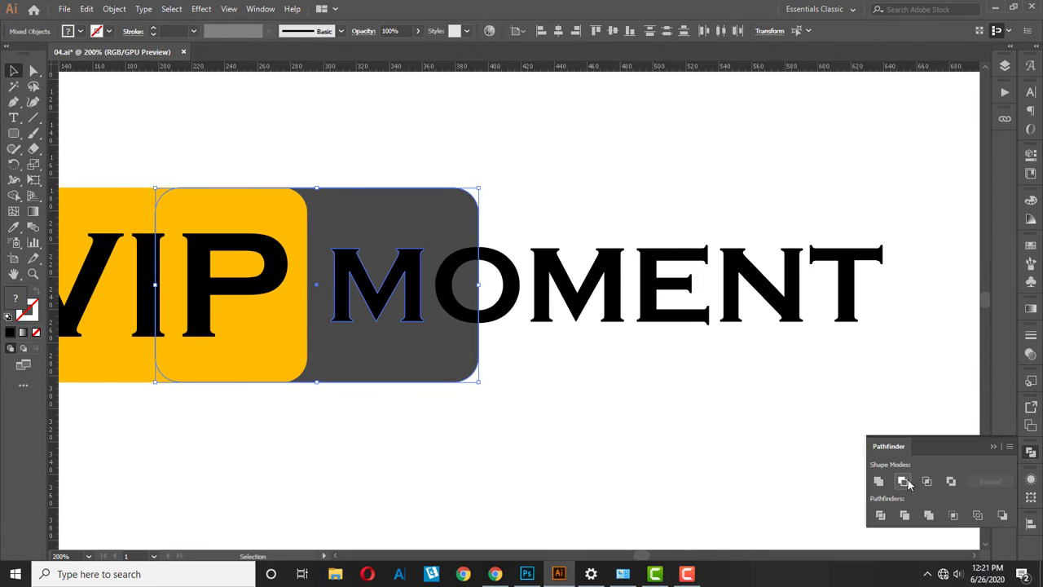
pyautogui.click(902, 481)
pyautogui.click(575, 421)
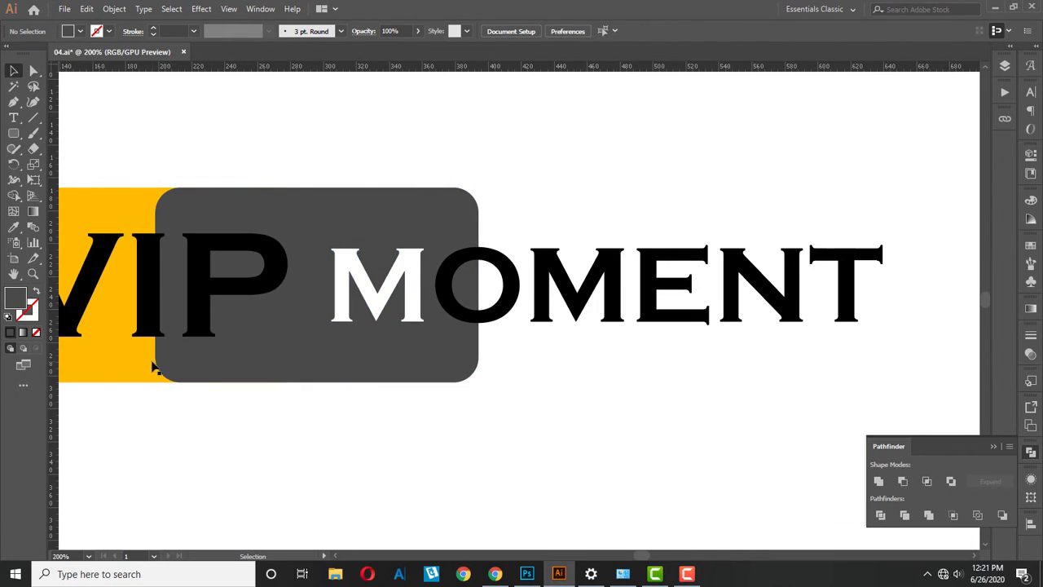
# Step: Try to subtract the dark grey shape from the yellow badge with Minus Front, then undo the cut
pyautogui.click(109, 373)
pyautogui.click(341, 376)
pyautogui.hotkey('ctrl', 'z')
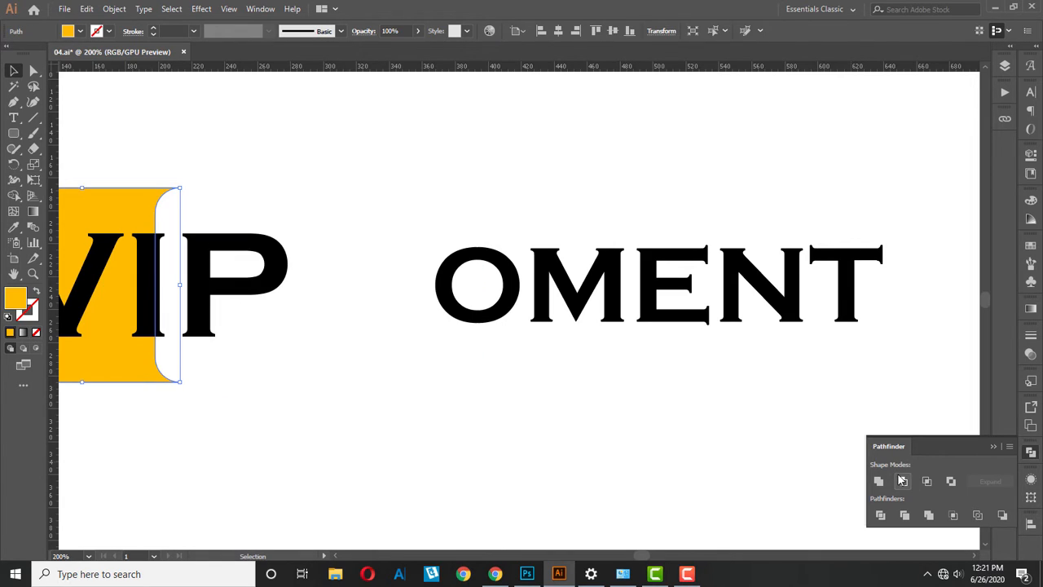
# Step: Duplicate the yellow badge in place, bring the copy to the front and subtract it from the dark grey shape
pyautogui.click(333, 399)
pyautogui.click(147, 368)
pyautogui.hotkey('ctrl', 'c')
pyautogui.hotkey('ctrl', 'f')
pyautogui.hotkey('ctrl', 'shift', ']')
pyautogui.keyDown('shift'); pyautogui.click(399, 375); pyautogui.keyUp('shift')
pyautogui.click(902, 482)
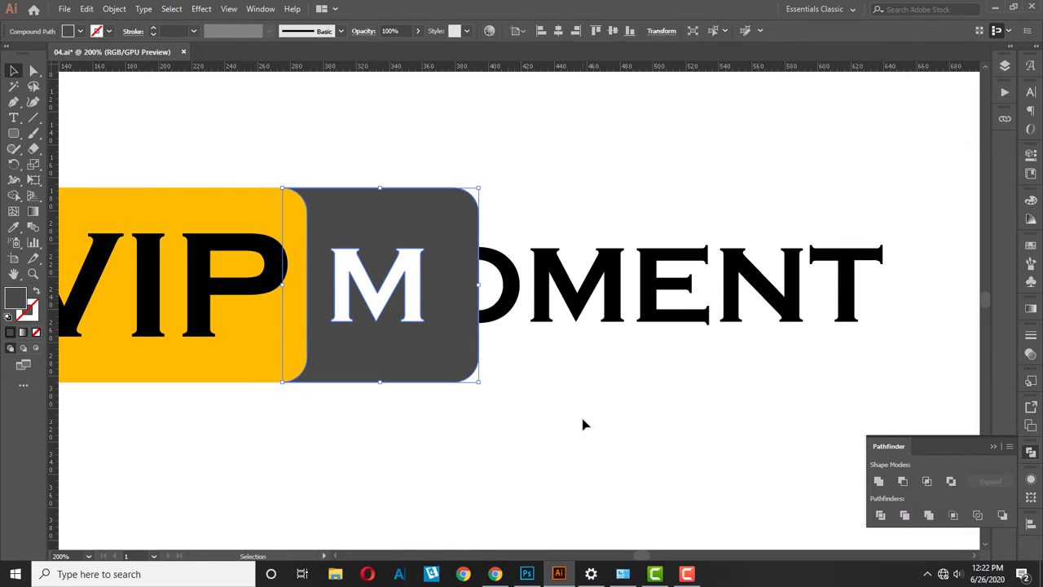
pyautogui.click(563, 424)
# Step: Try Minus Front on the first O of MOMENT and the dark grey shape, then undo it
pyautogui.click(493, 321)
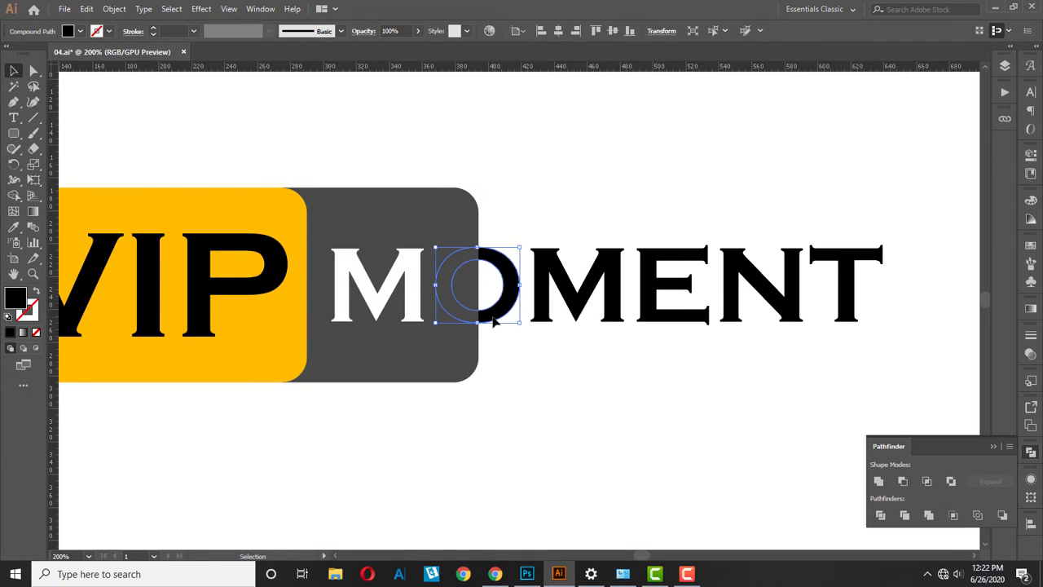
pyautogui.scroll(2, 493, 322)
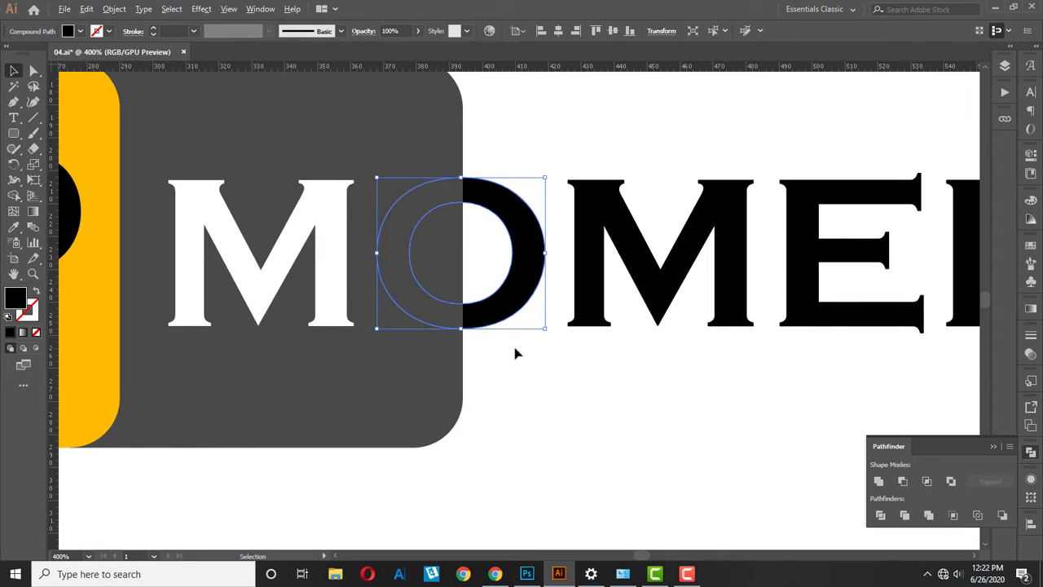
pyautogui.scroll(-1, 515, 353)
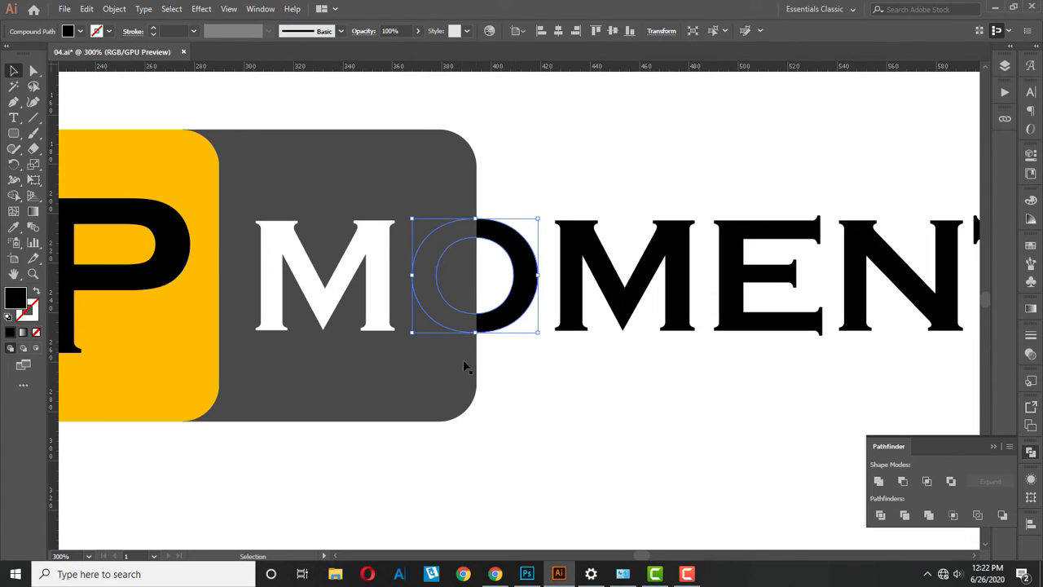
pyautogui.keyDown('shift'); pyautogui.click(445, 388); pyautogui.keyUp('shift')
pyautogui.click(903, 482)
pyautogui.hotkey('ctrl', 'z')
# Step: Bring the first O of MOMENT to the front, above the dark grey shape
pyautogui.click(607, 430)
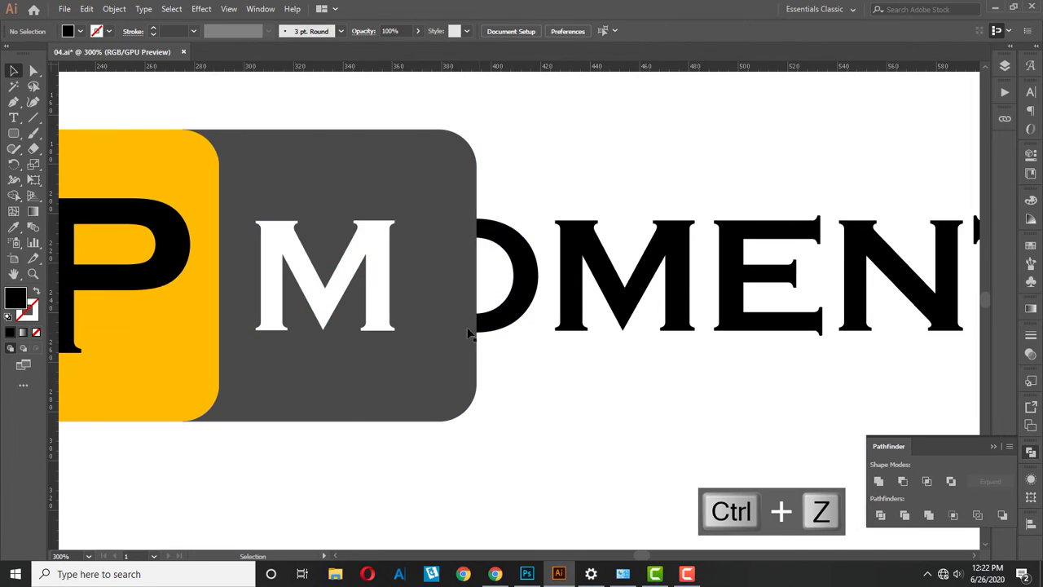
pyautogui.click(491, 330)
pyautogui.hotkey('ctrl', 'shift', ']')
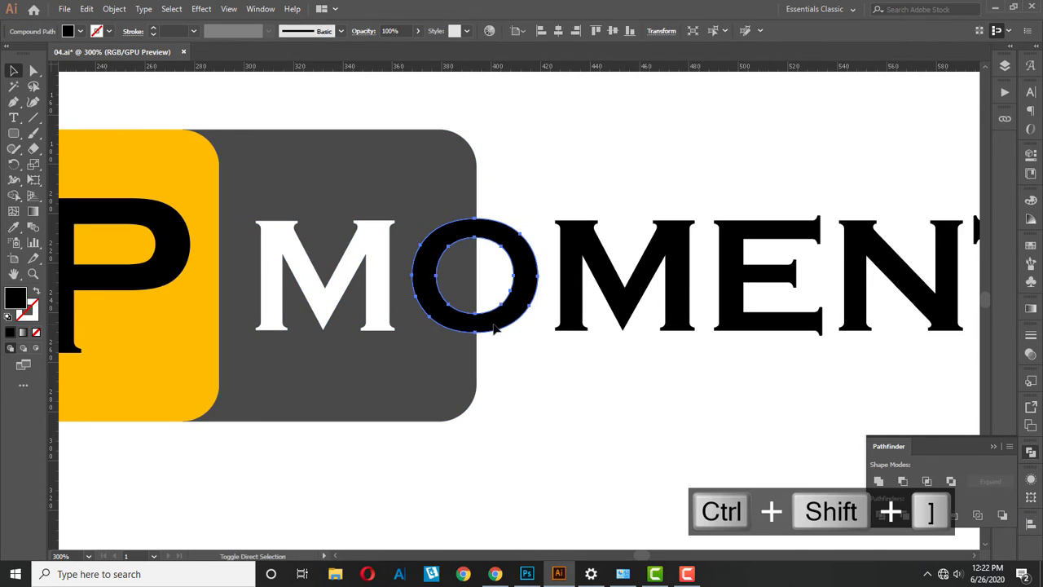
# Step: Try to subtract the only first O from the dark grey shape with Minus Front, then undo the subtraction
pyautogui.keyDown('shift'); pyautogui.click(463, 378); pyautogui.keyUp('shift')
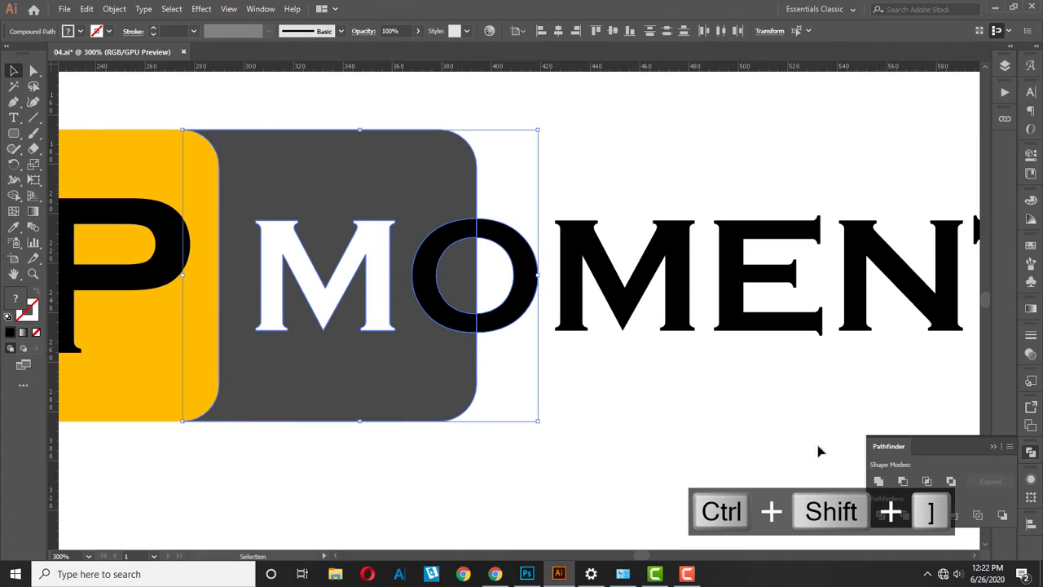
pyautogui.click(903, 481)
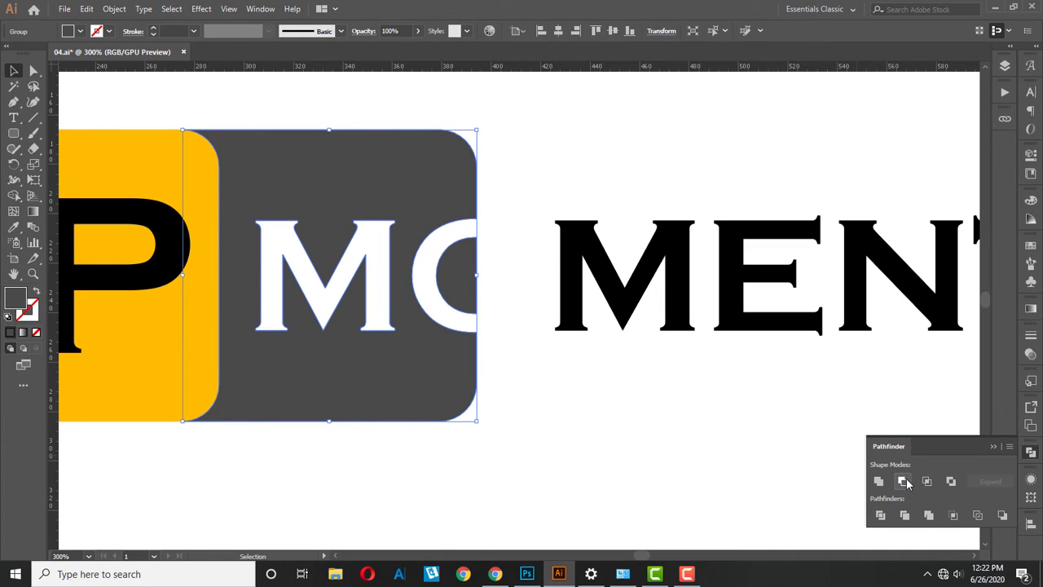
pyautogui.hotkey('ctrl', 'z')
# Step: Paste a copy of the first O in front at the same position and subtract it from the dark grey shape
pyautogui.click(675, 413)
pyautogui.click(500, 326)
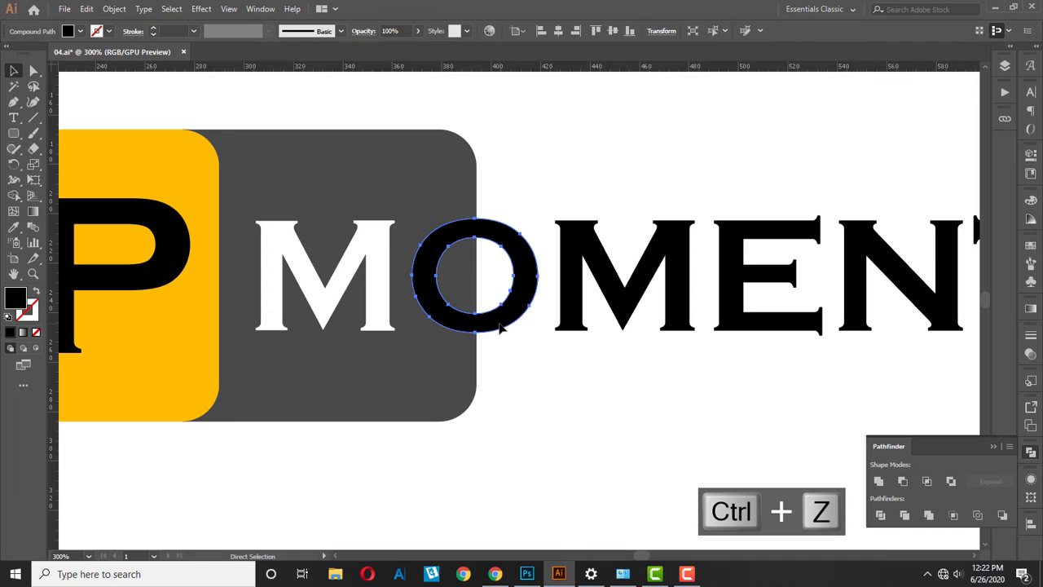
pyautogui.hotkey('ctrl', 'f')
pyautogui.keyDown('shift'); pyautogui.click(461, 368); pyautogui.keyUp('shift')
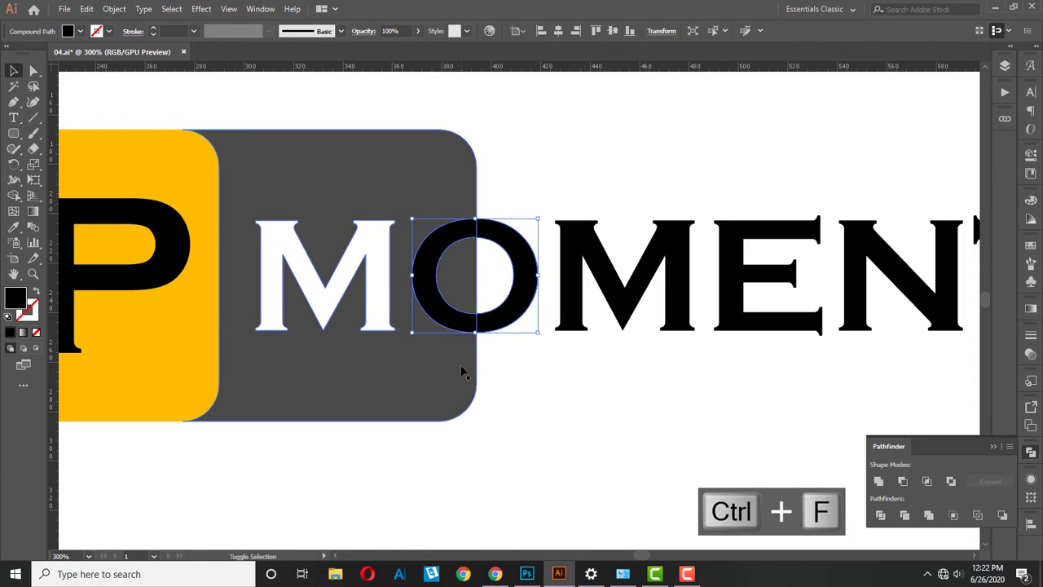
pyautogui.click(903, 481)
pyautogui.click(527, 359)
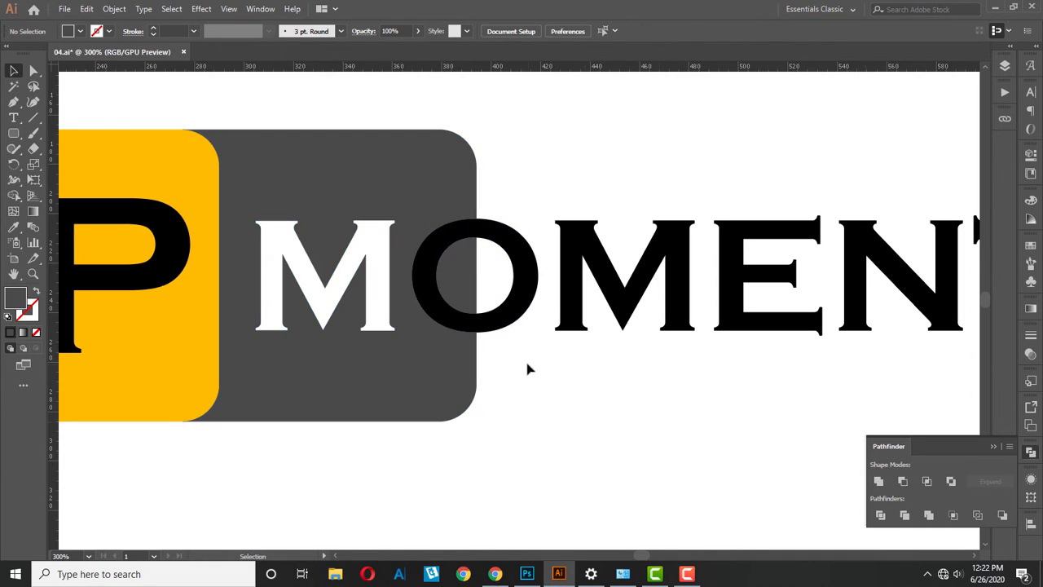
pyautogui.moveTo(509, 327); pyautogui.dragTo(530, 391)
pyautogui.hotkey('ctrl', 'z')
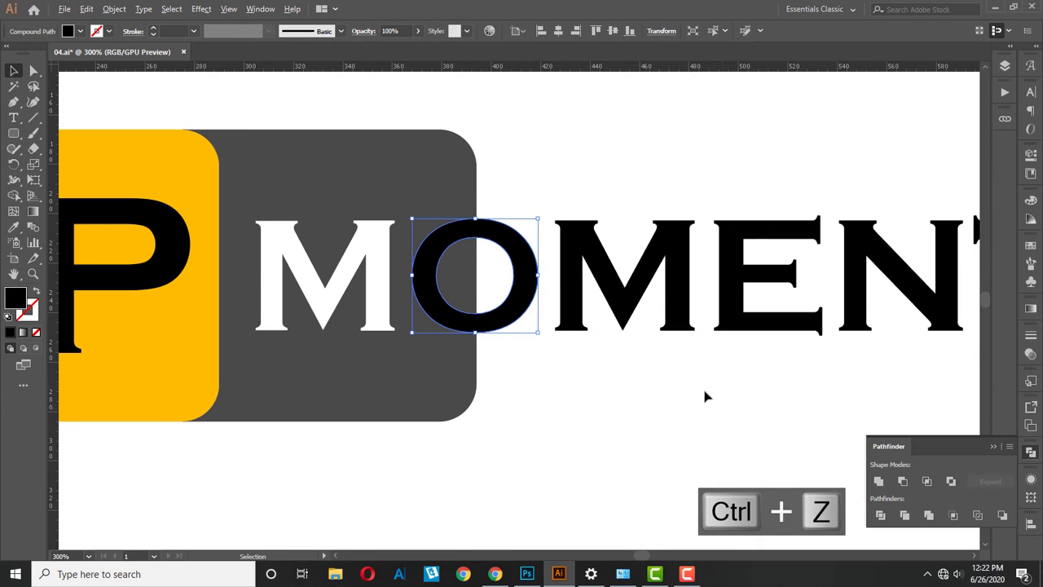
# Step: Draw a plain rectangle over the black O's left half, ending at the grey shape's right edge, and subtract it from the O
pyautogui.click(13, 132)
pyautogui.click(78, 133)
pyautogui.moveTo(368, 188); pyautogui.dragTo(478, 357)
pyautogui.click(13, 71)
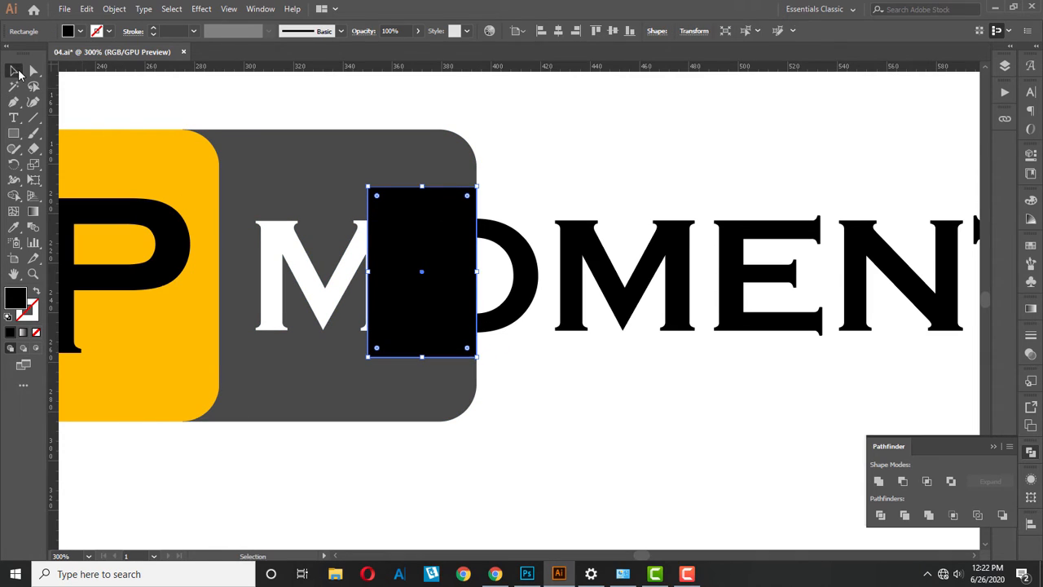
pyautogui.keyDown('shift'); pyautogui.click(530, 308); pyautogui.keyUp('shift')
pyautogui.click(903, 480)
pyautogui.click(628, 427)
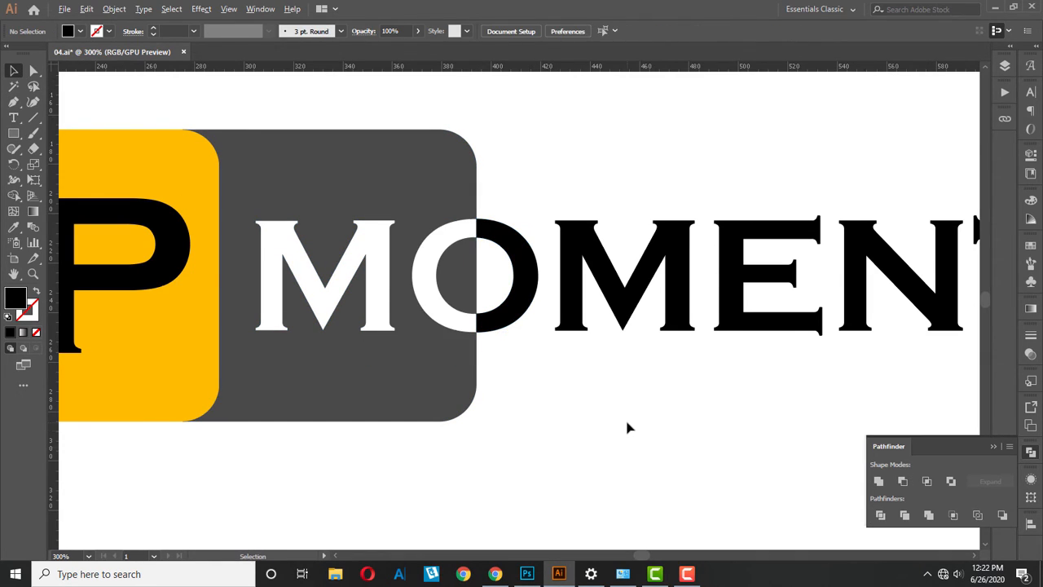
pyautogui.hotkey('ctrl', '1')
pyautogui.scroll(-3, 600, 440)
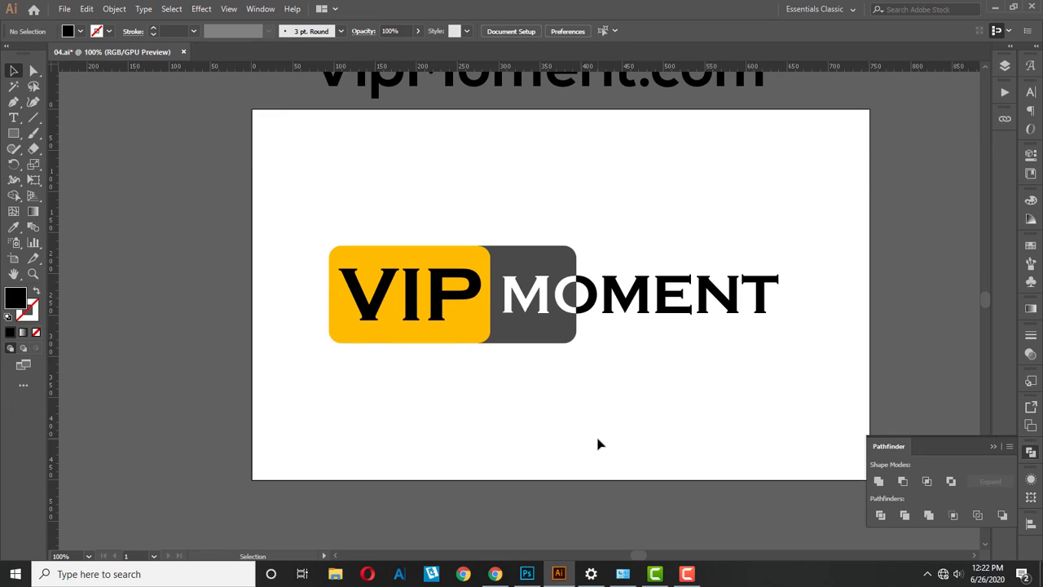